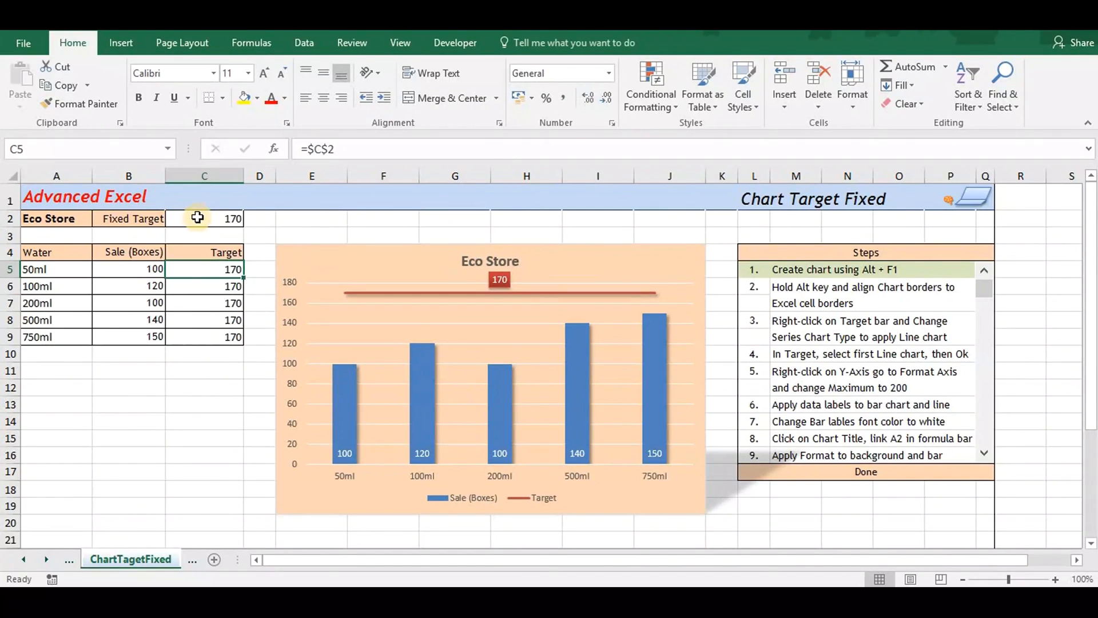
# - Set the fixed target in cell C2 to 160
pyautogui.click(197, 218)
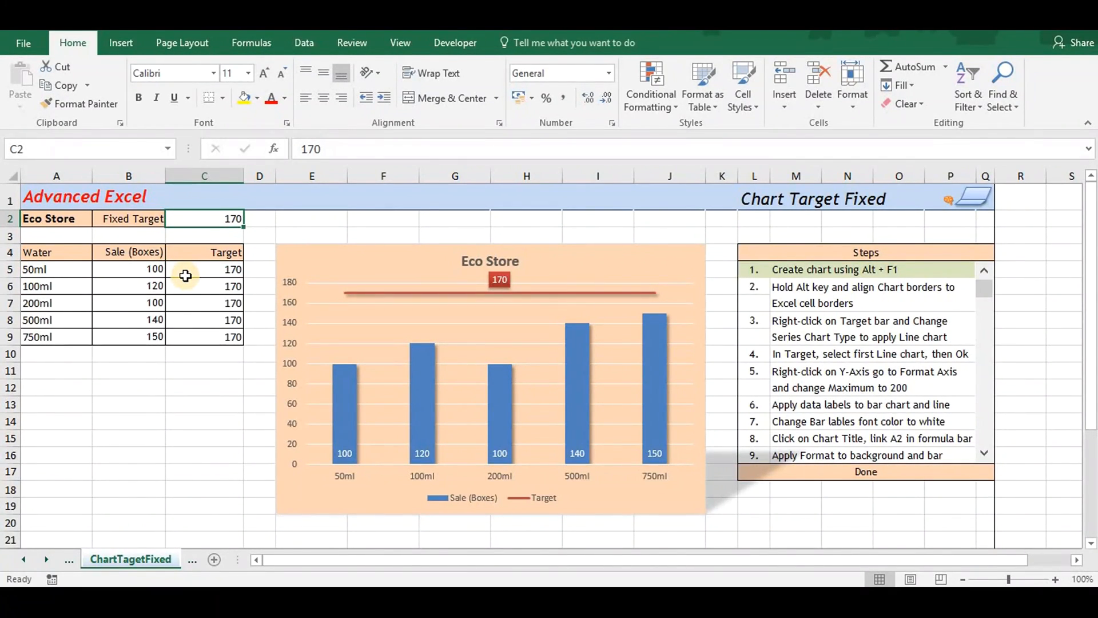
pyautogui.write('160')
pyautogui.press('Return')
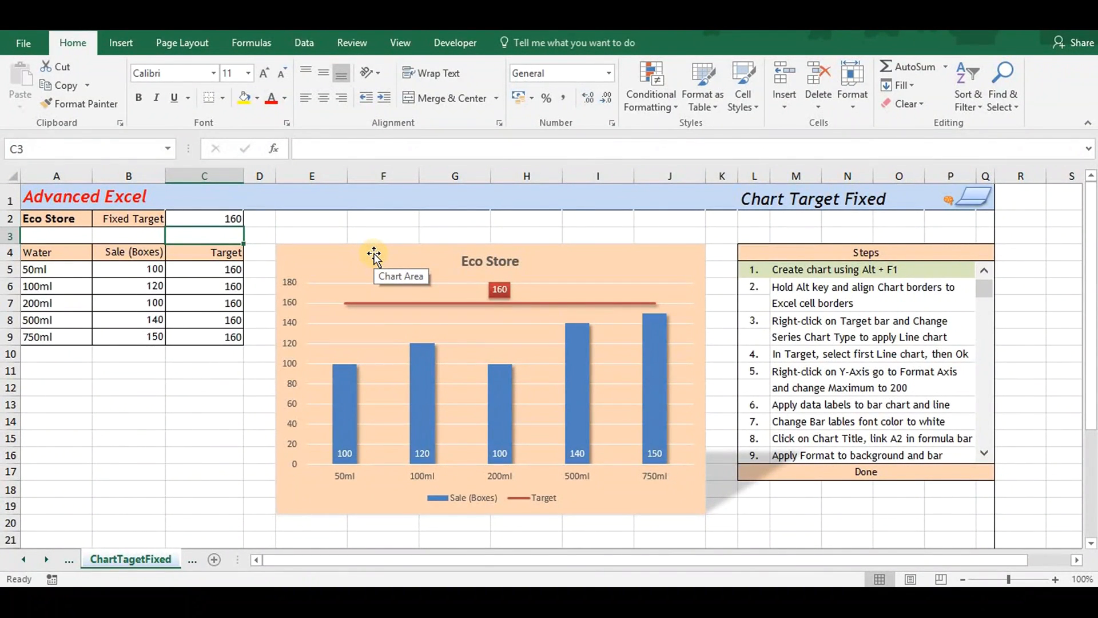
# - Delete the existing Eco Store chart from the sheet
pyautogui.click(68, 252)
pyautogui.click(351, 257)
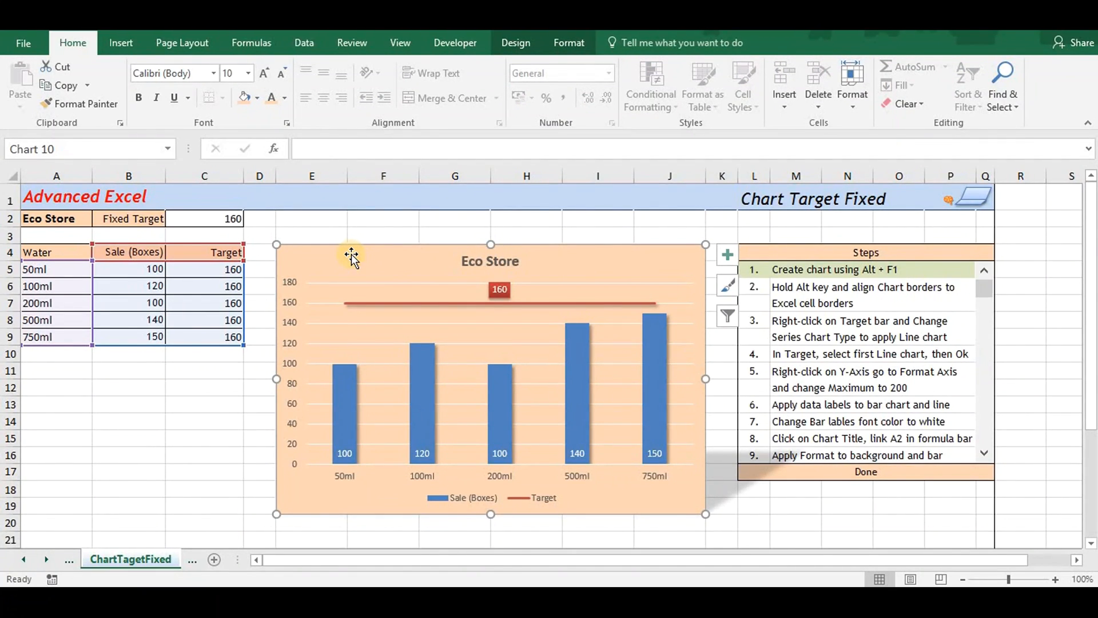
pyautogui.press('Delete')
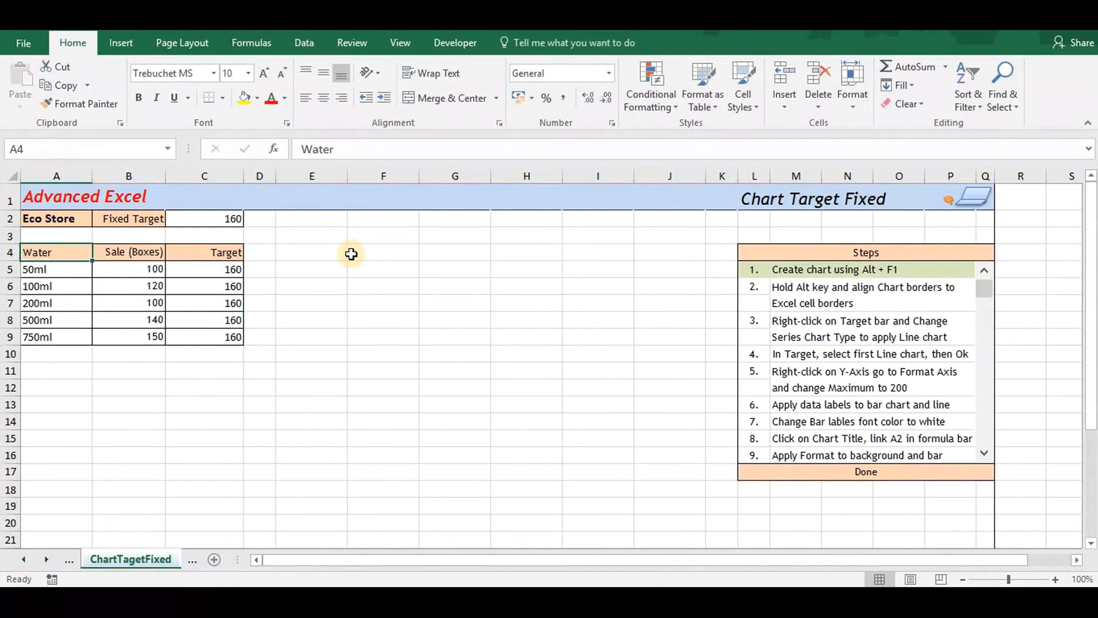
# - Create a default column chart from the water sales and target table and fit its borders to cells E4:J19
pyautogui.click(122, 287)
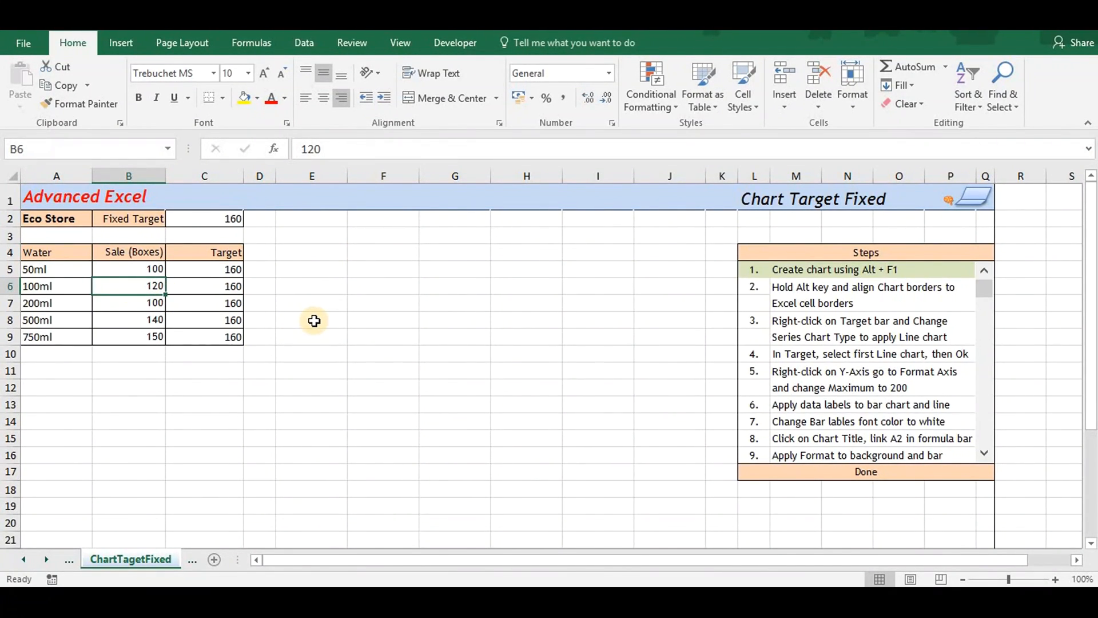
pyautogui.hotkey('alt', 'F1')
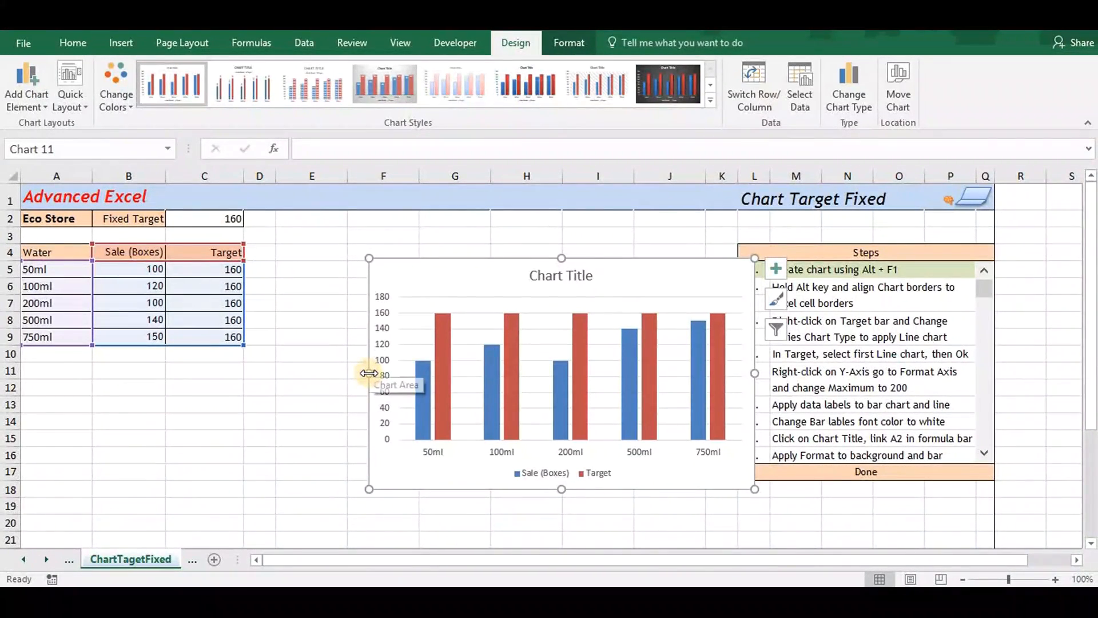
pyautogui.moveTo(367, 373); pyautogui.dragTo(284, 370)
pyautogui.moveTo(515, 255); pyautogui.dragTo(513, 242)
pyautogui.moveTo(749, 366); pyautogui.dragTo(706, 365)
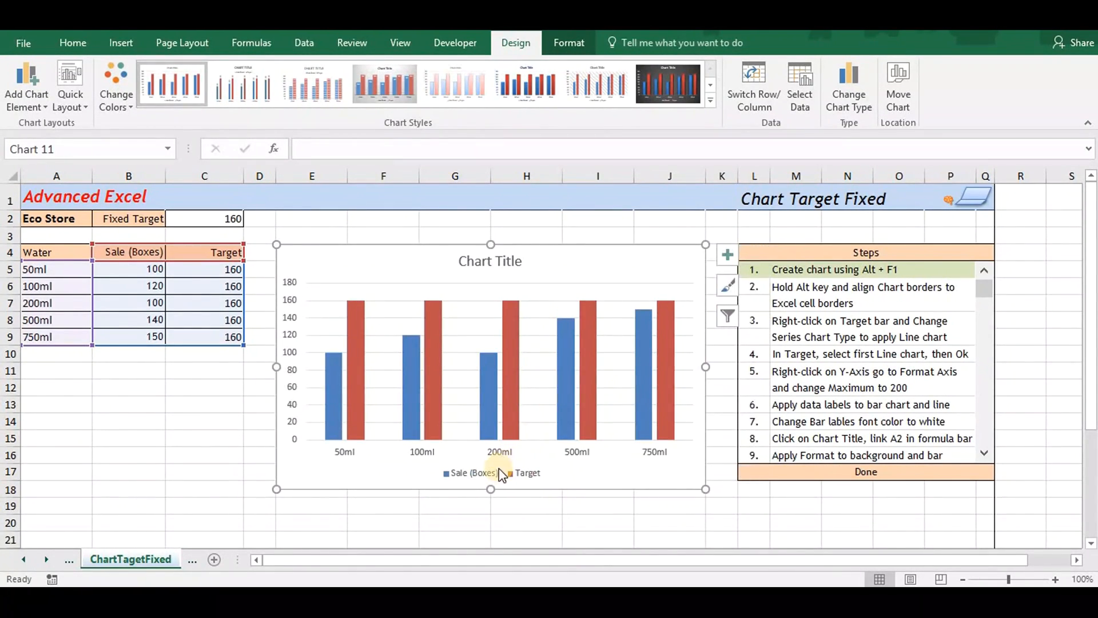
pyautogui.moveTo(490, 486); pyautogui.dragTo(494, 513)
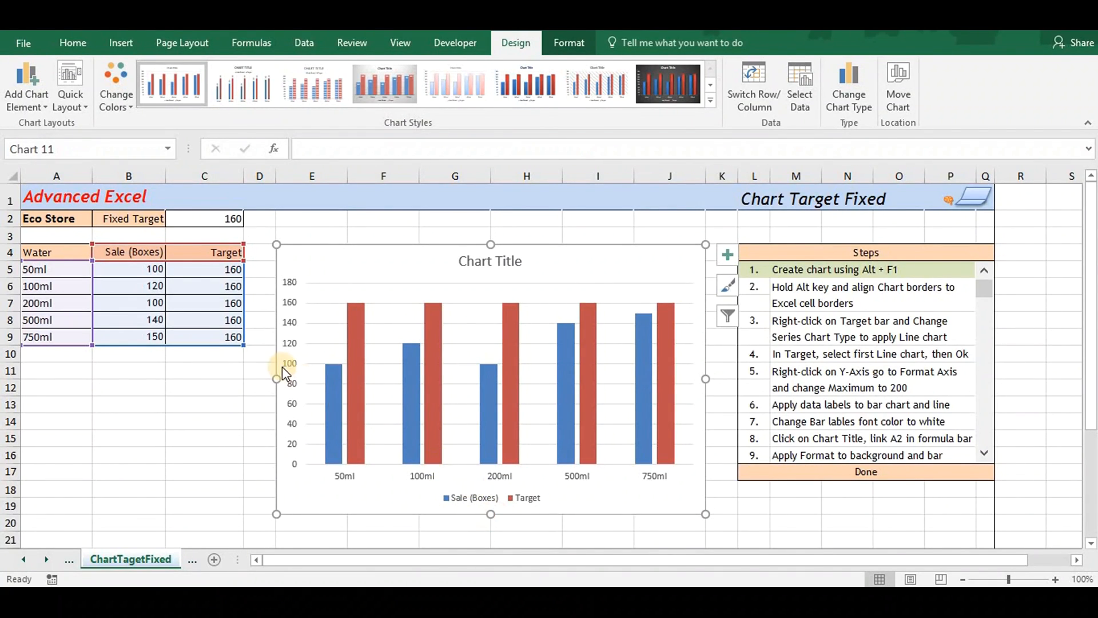
pyautogui.click(204, 320)
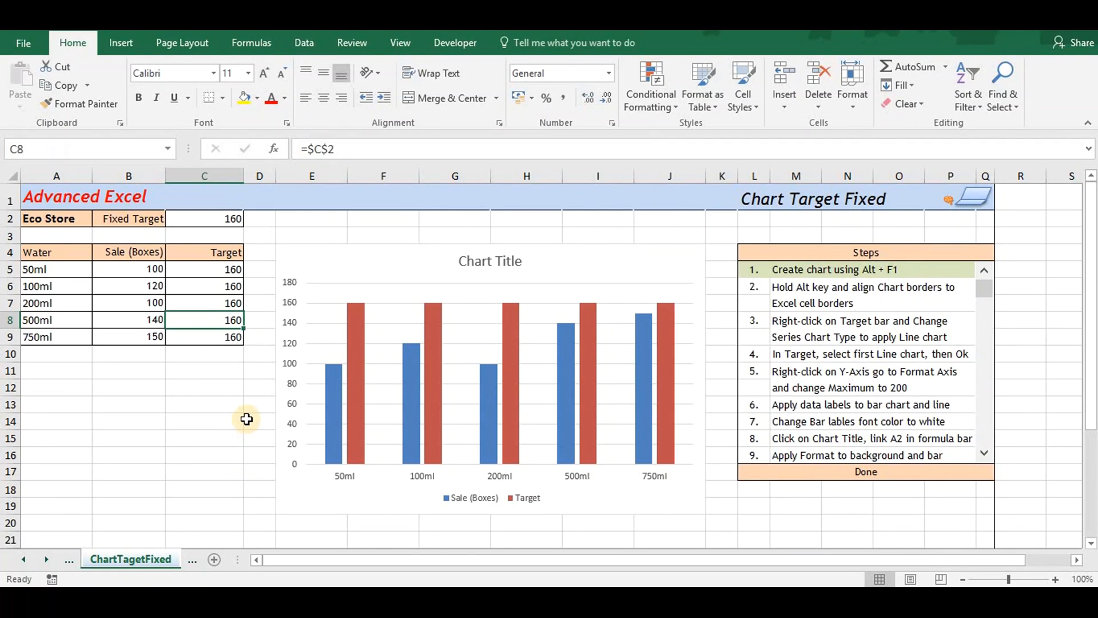
# - Change the chart type of the Target series to Line, leaving Sale (Boxes) as Clustered Column
pyautogui.moveTo(359, 359)
pyautogui.moveTo(355, 316)
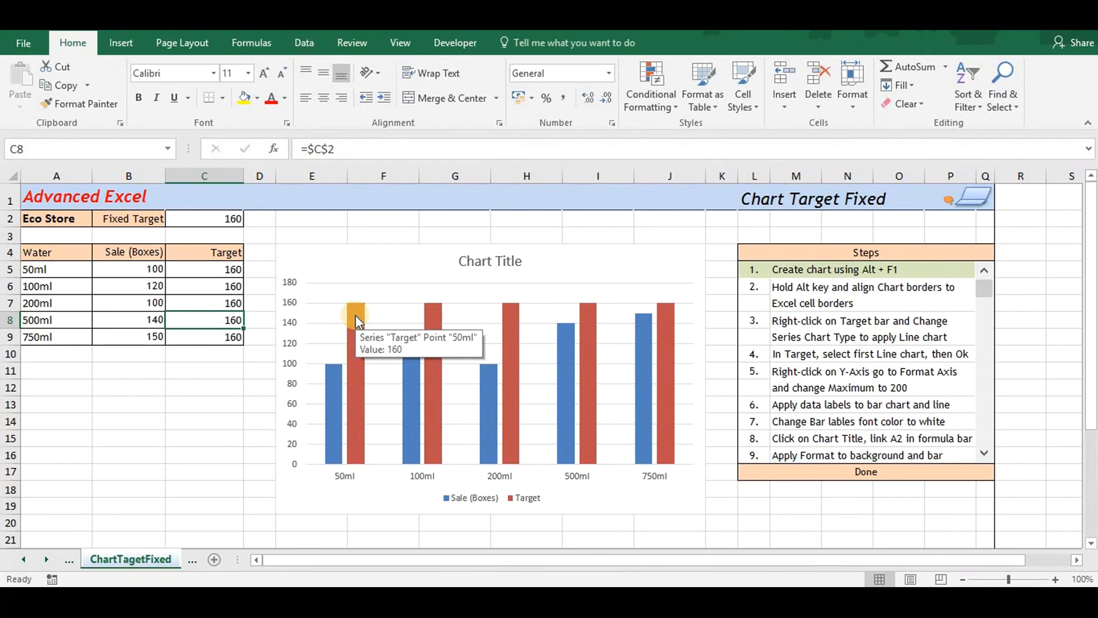
pyautogui.rightClick(355, 315)
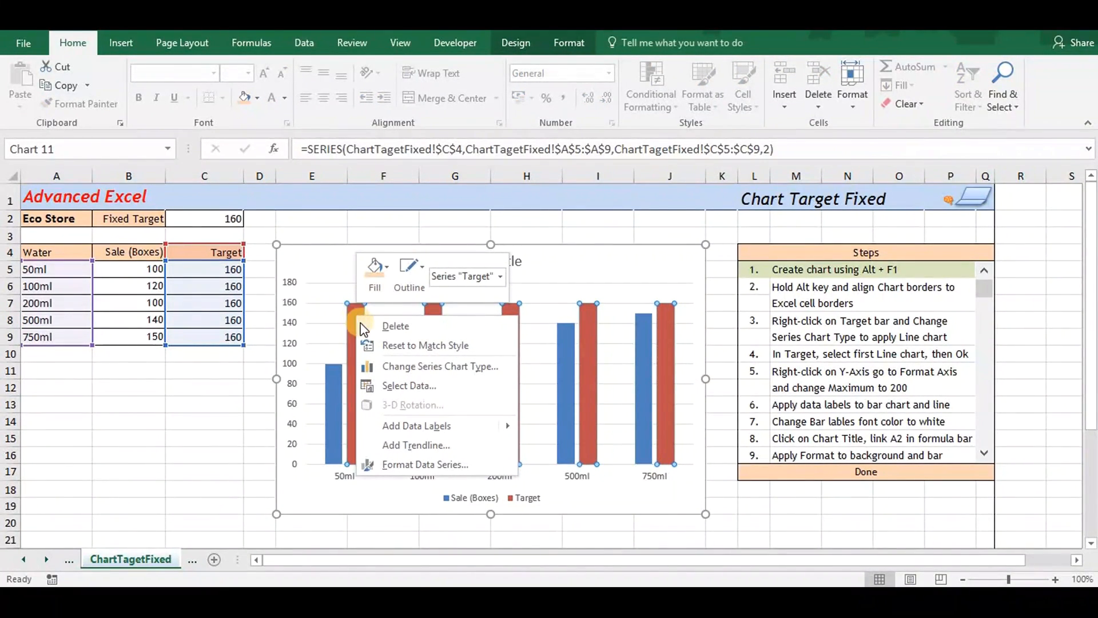
pyautogui.click(394, 368)
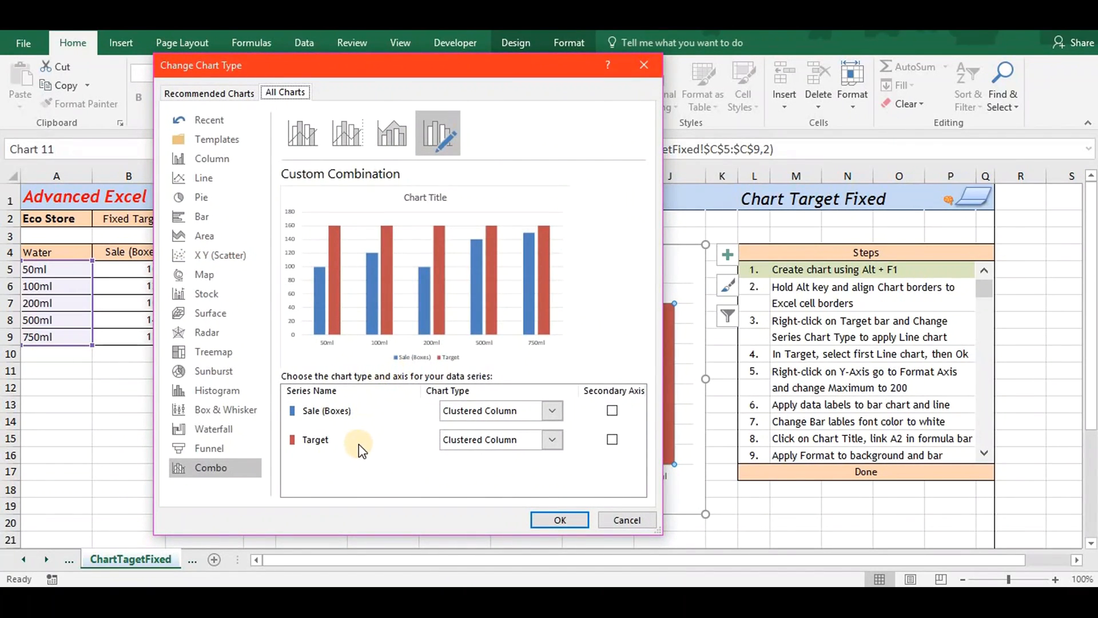
pyautogui.click(552, 440)
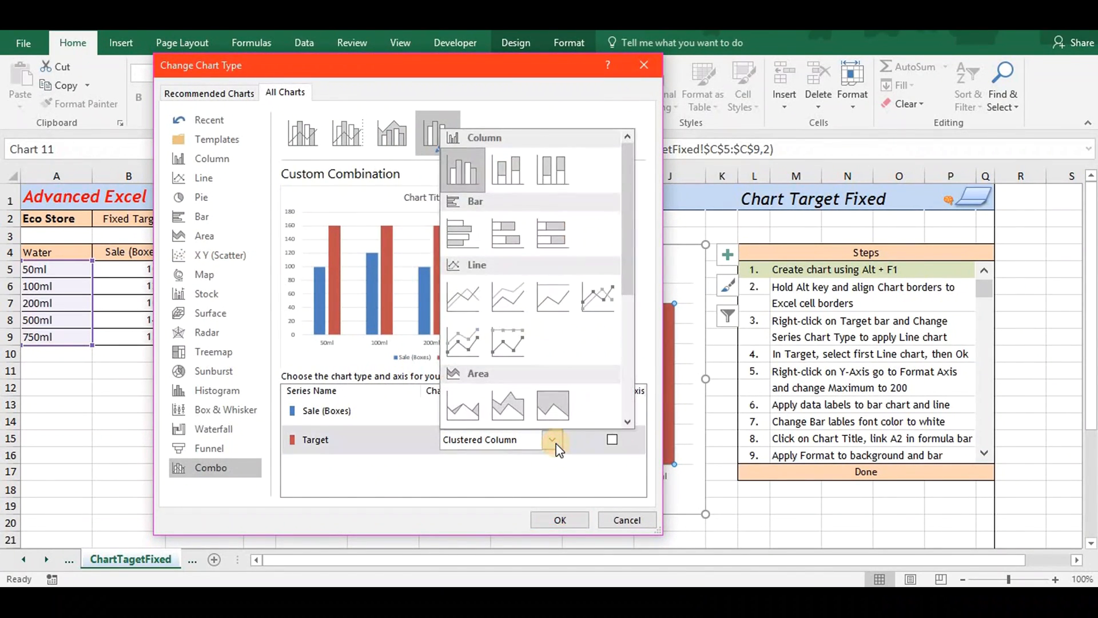
pyautogui.click(472, 305)
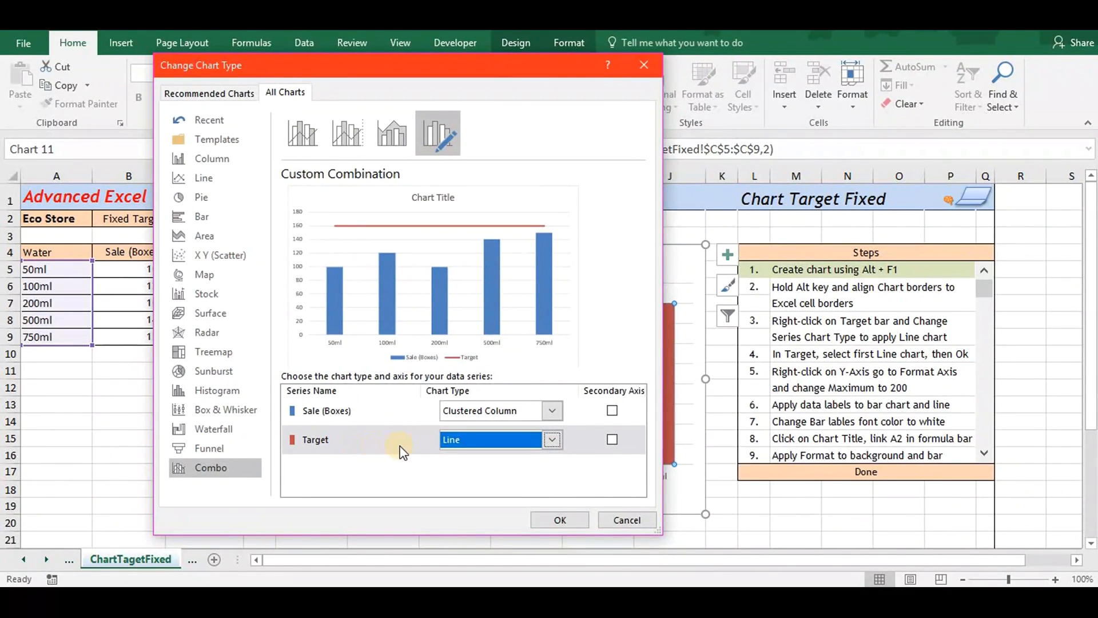
pyautogui.click(572, 520)
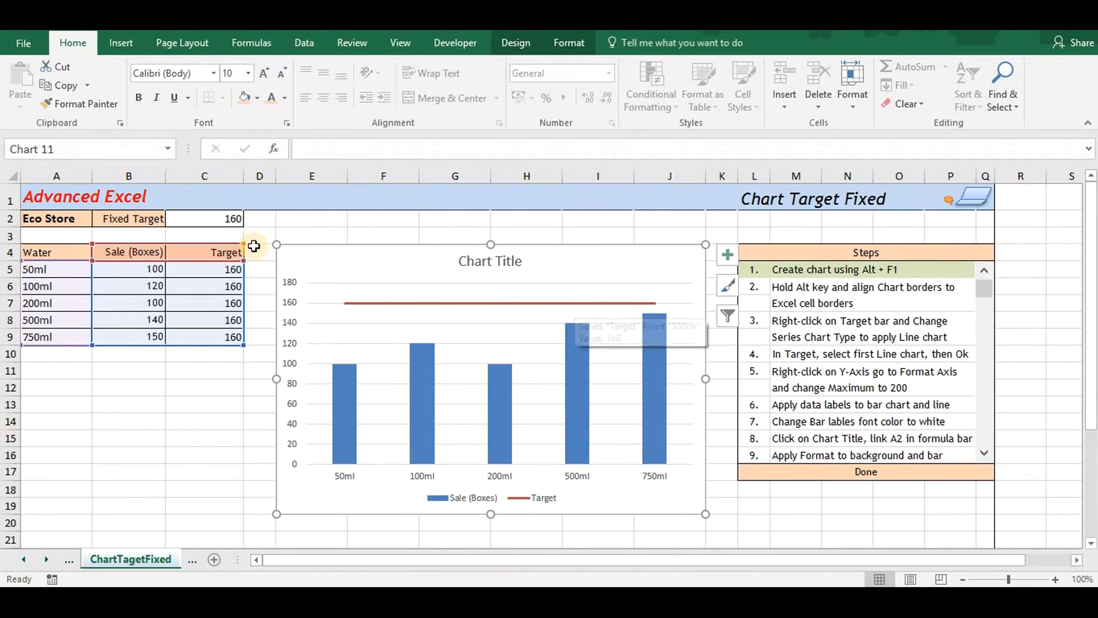
# - Test the target line by setting the fixed target in C2 to 150 and back to 160
pyautogui.click(209, 217)
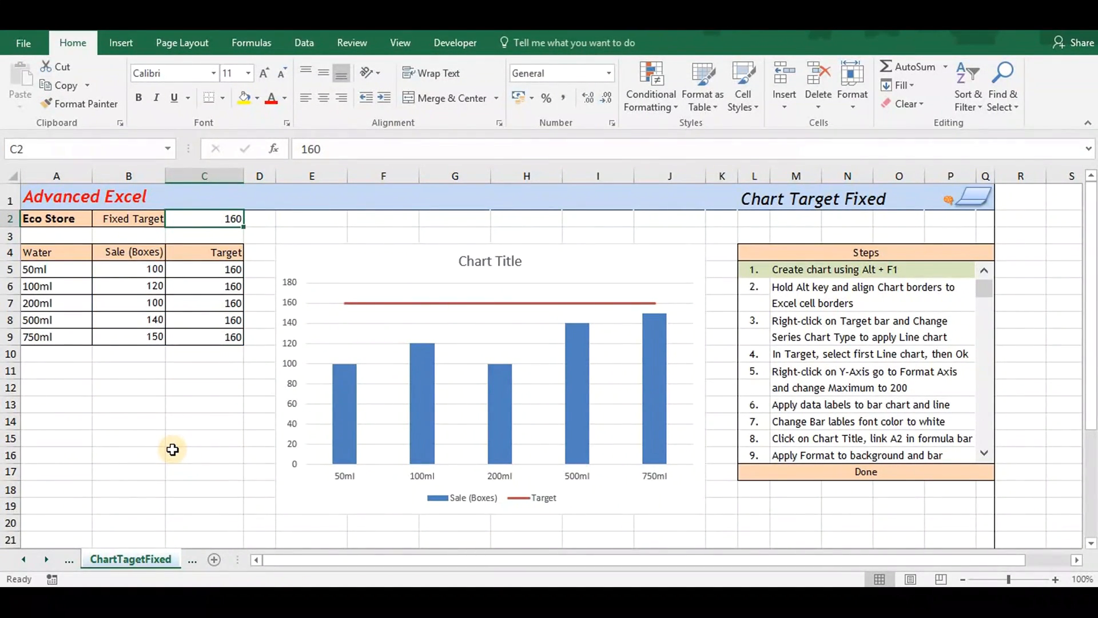
pyautogui.write('150')
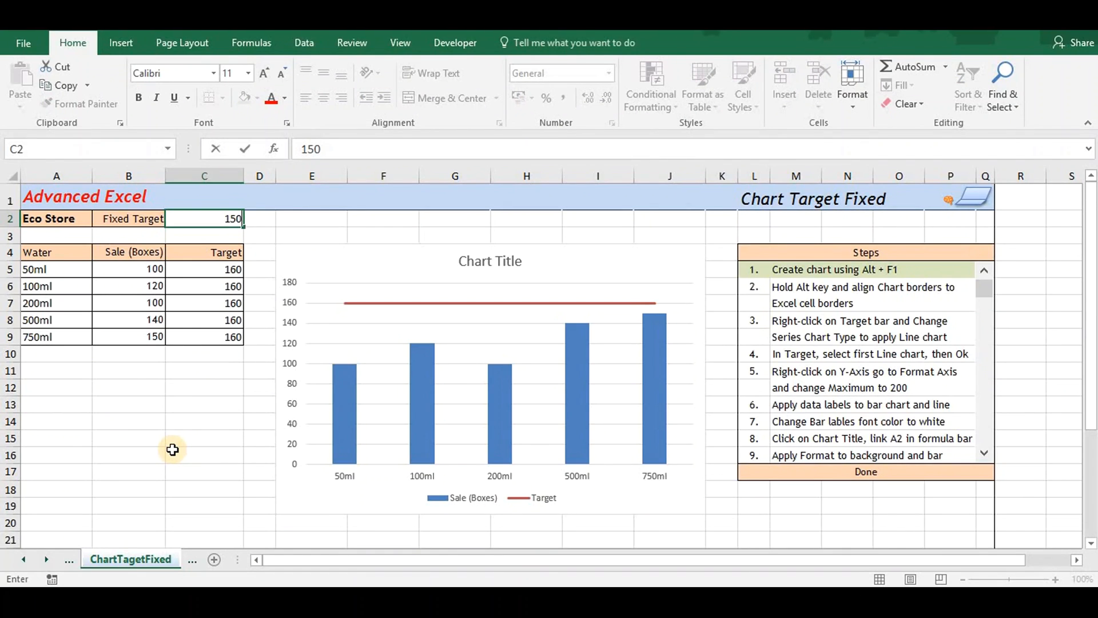
pyautogui.press('Return')
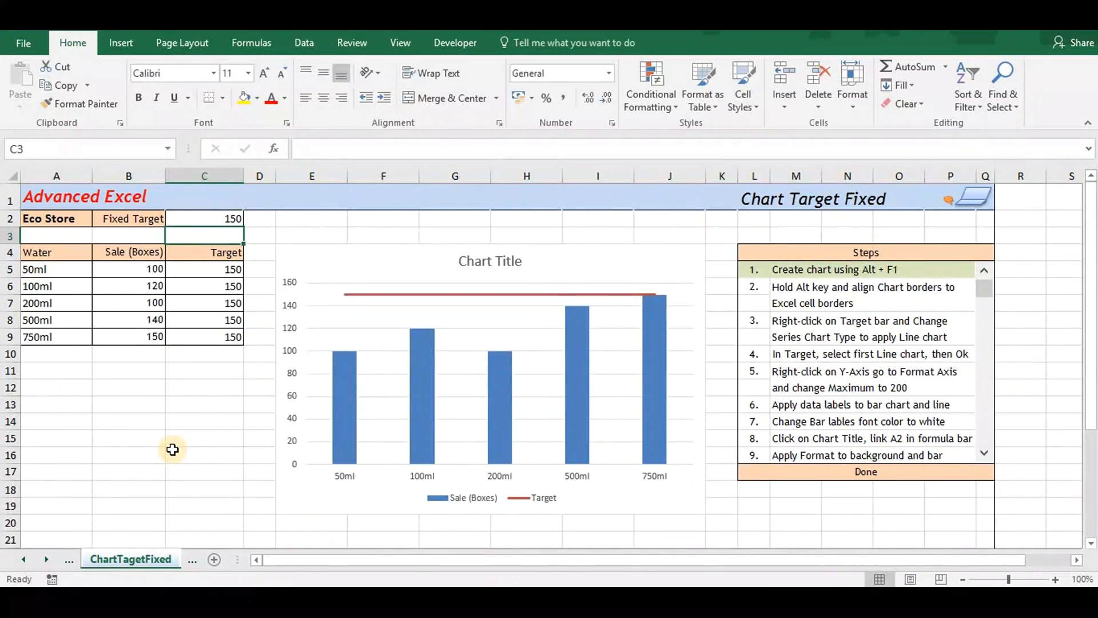
pyautogui.press('Up')
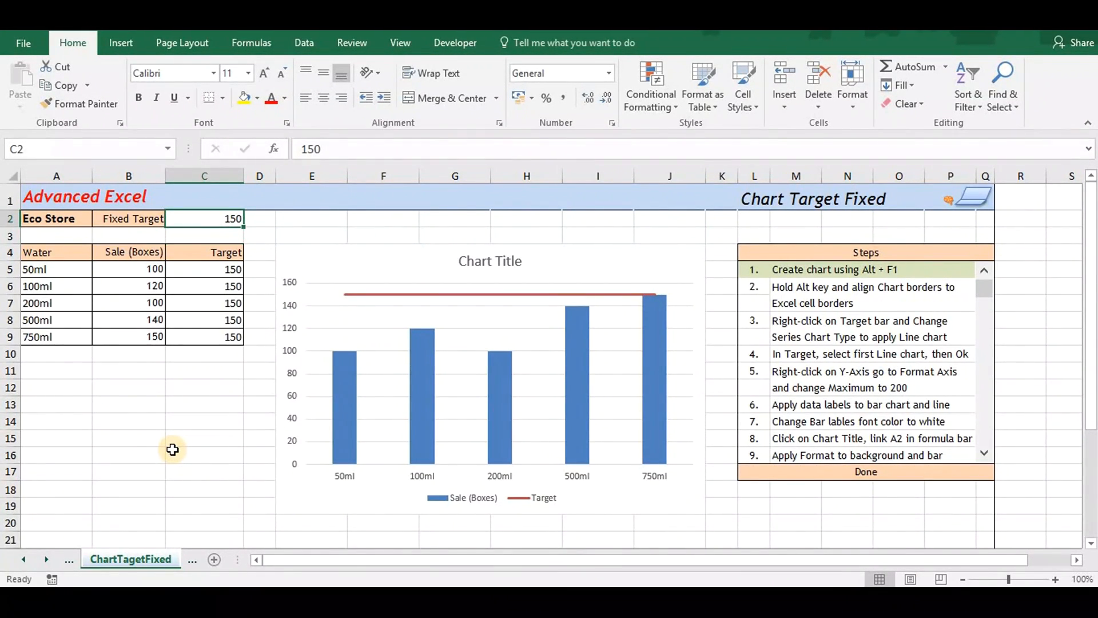
pyautogui.write('160')
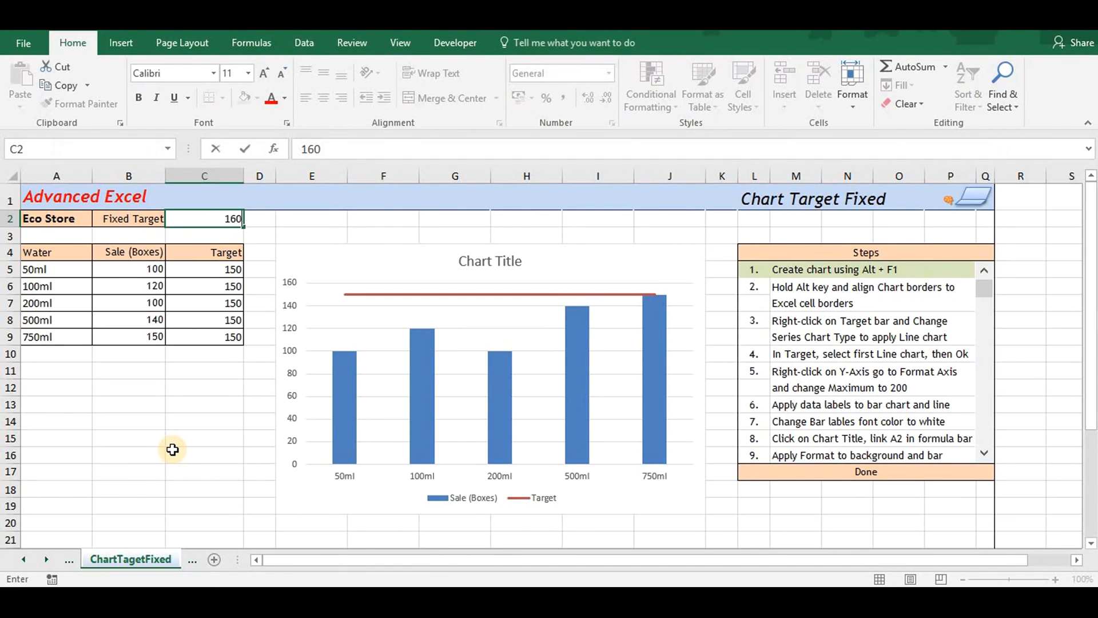
pyautogui.press('Return')
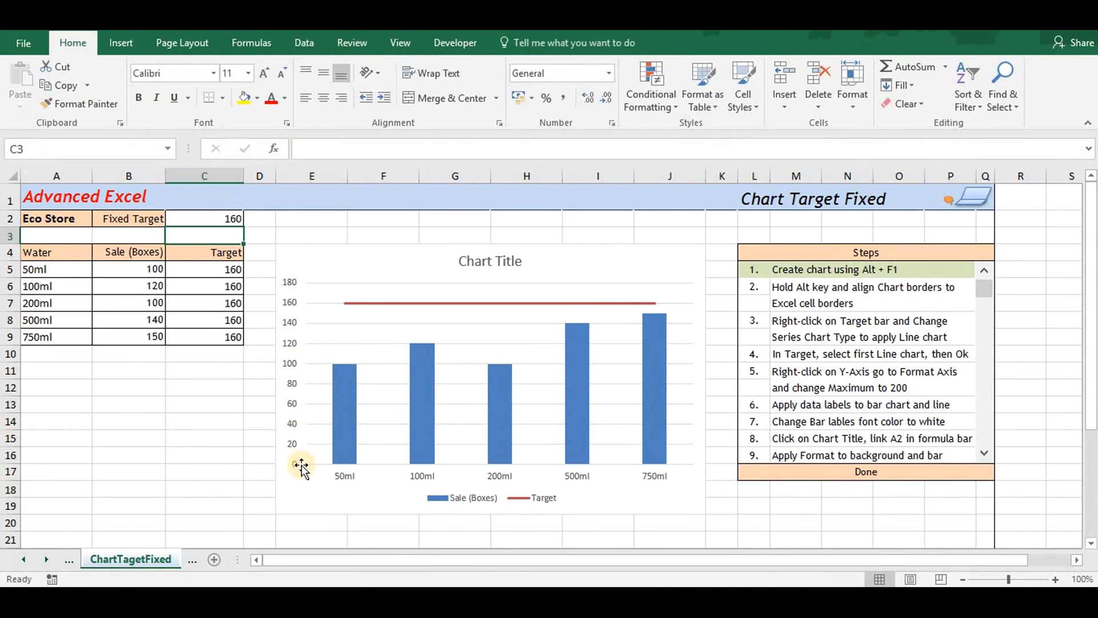
# - Set the maximum bound of the chart's vertical axis to 200
pyautogui.rightClick(292, 326)
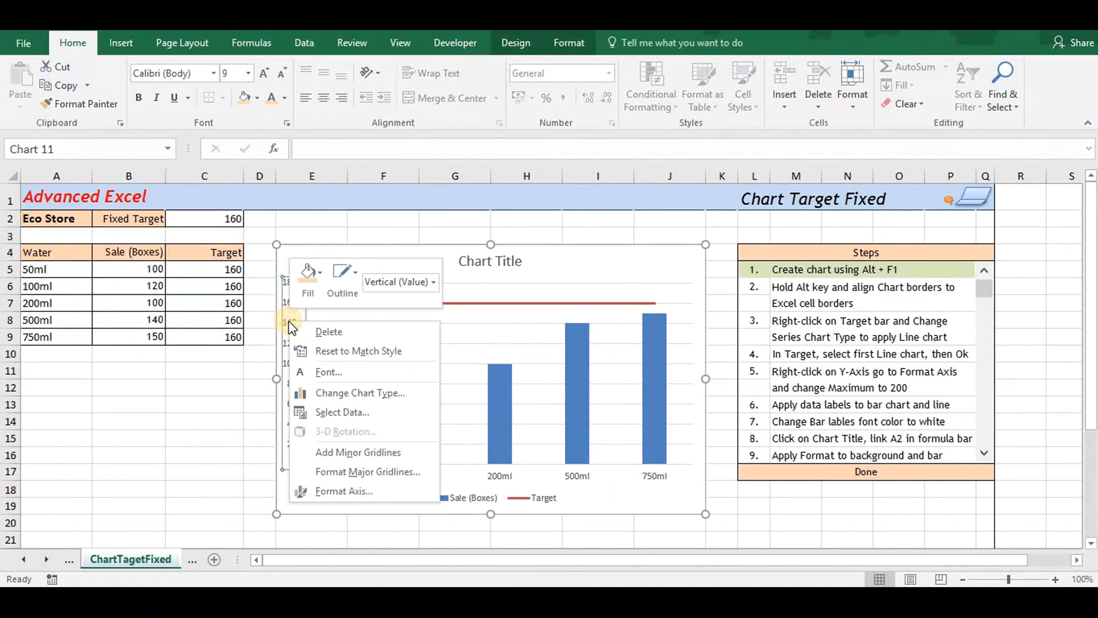
pyautogui.click(396, 494)
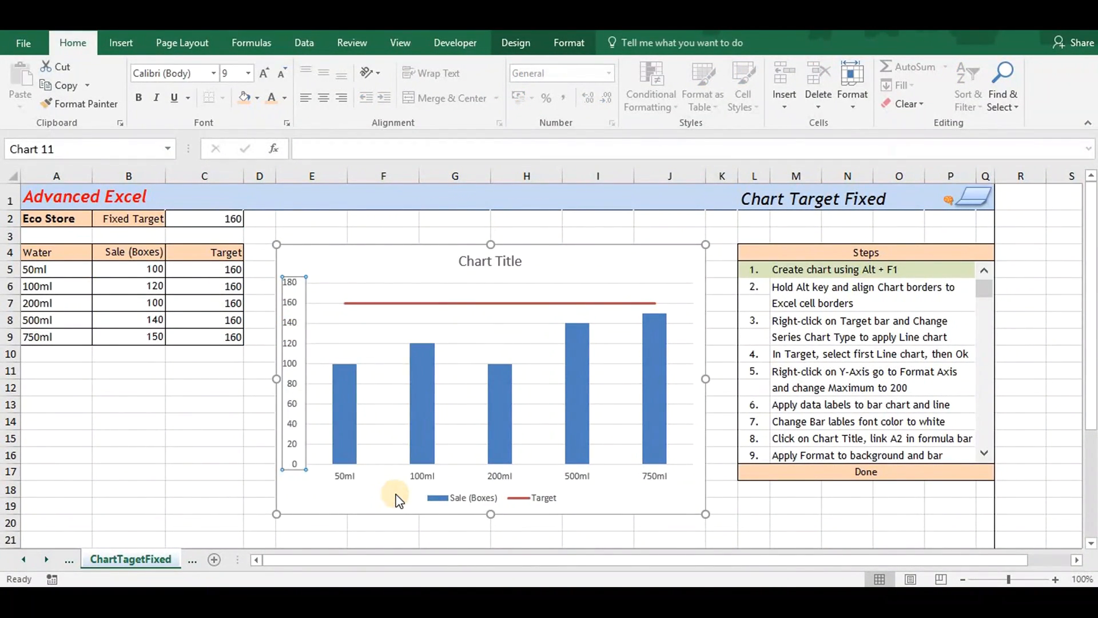
pyautogui.moveTo(1013, 334); pyautogui.dragTo(926, 339)
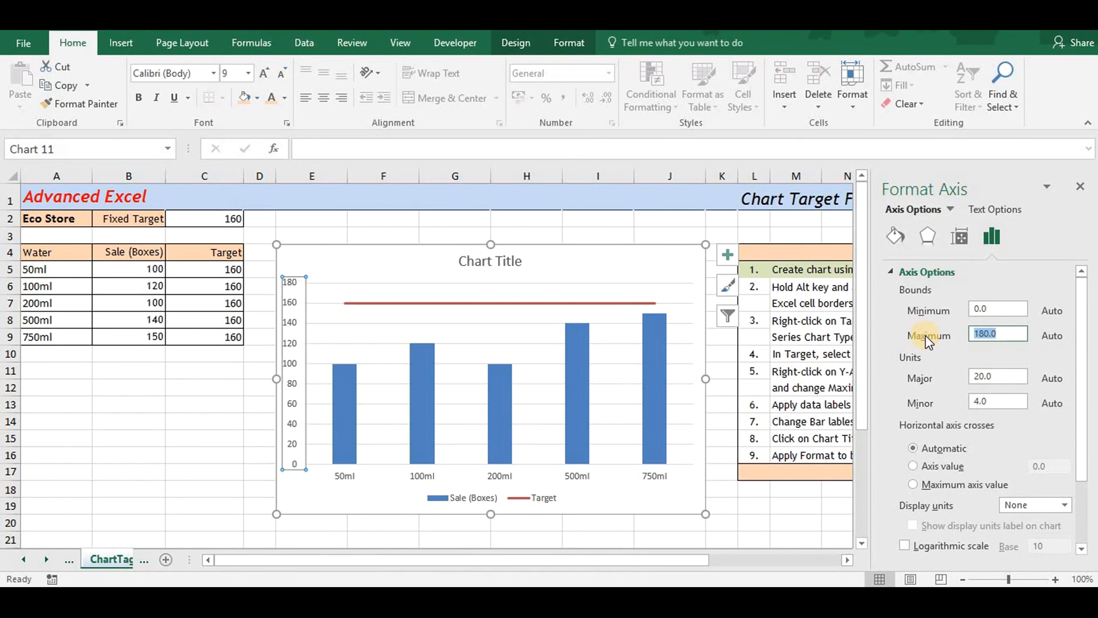
pyautogui.write('200')
pyautogui.press('Return')
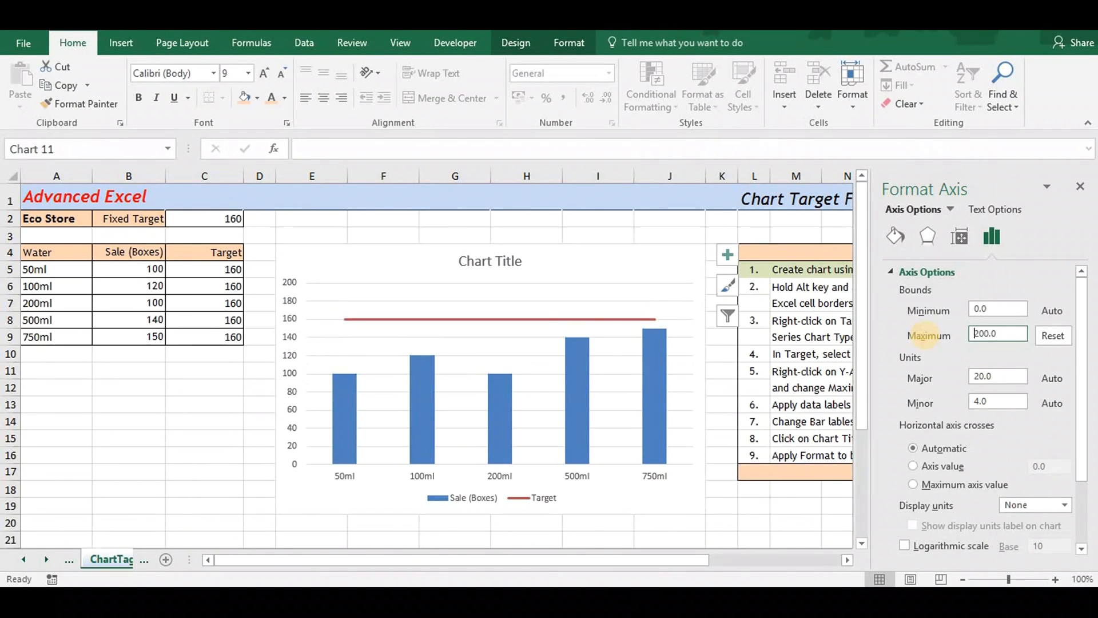
pyautogui.click(1079, 187)
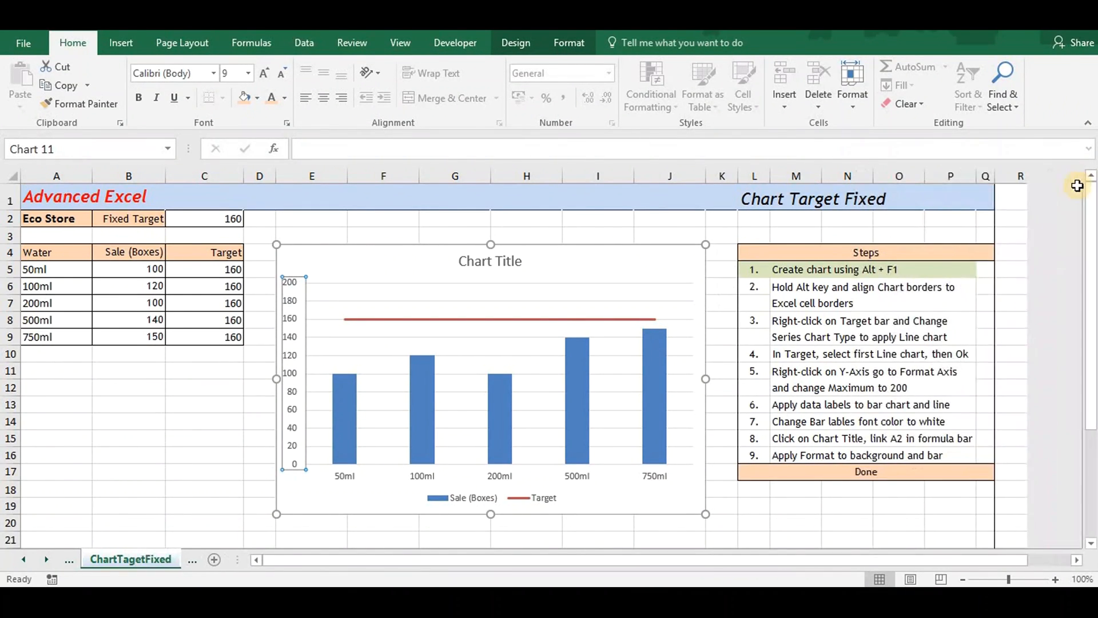
# - Test the target line on the fixed axis with fixed targets of 170 and 180 in C2
pyautogui.click(210, 219)
pyautogui.write('170')
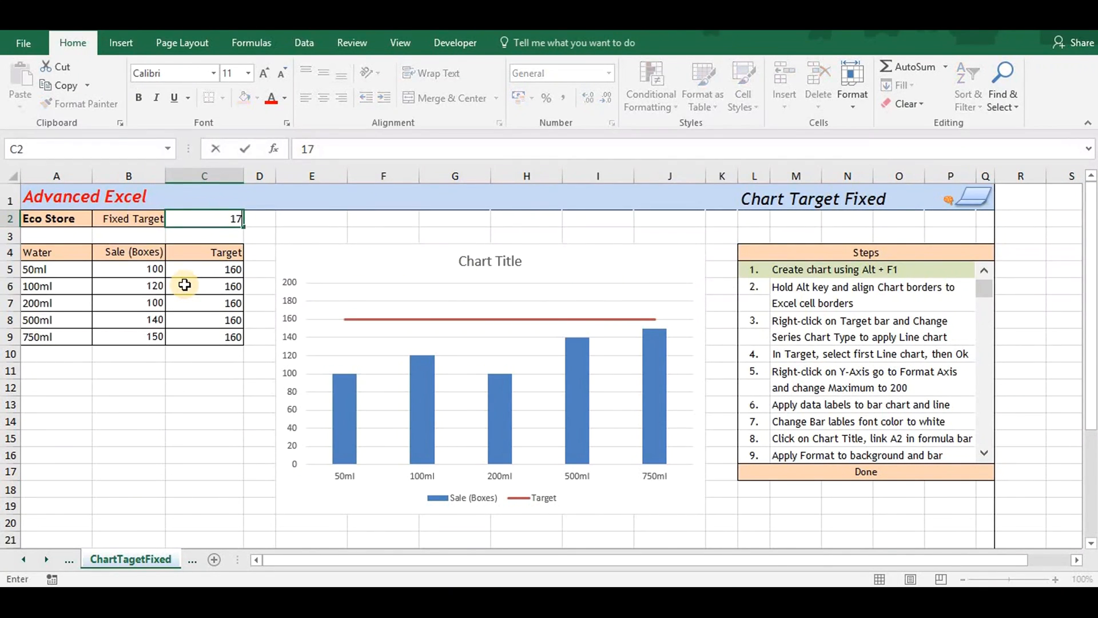
pyautogui.press('Return')
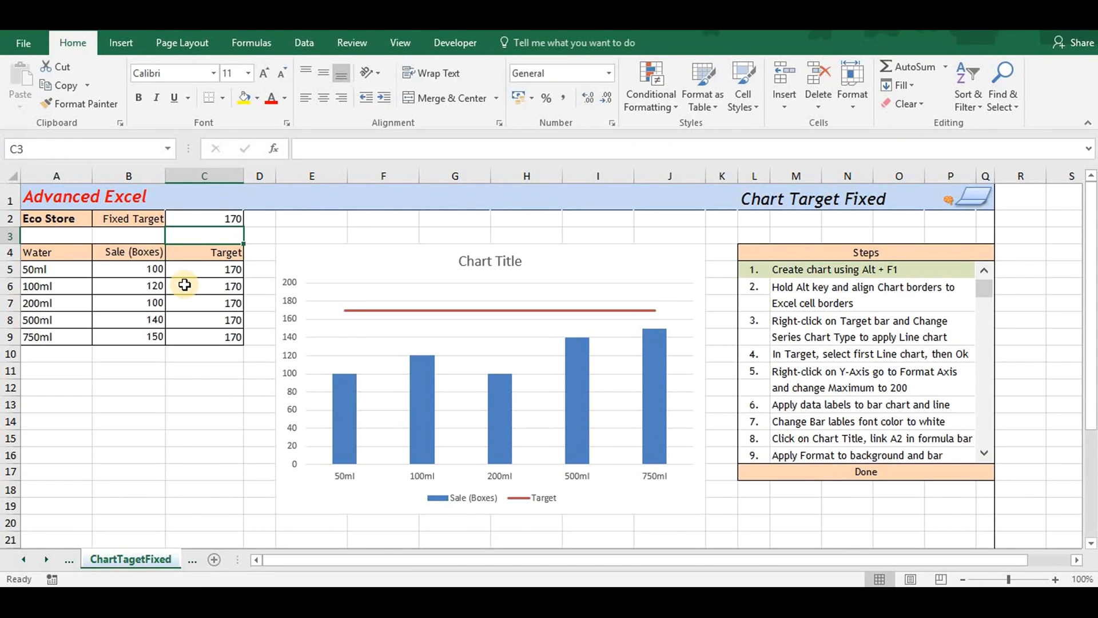
pyautogui.press('Up')
pyautogui.write('180')
pyautogui.press('Return')
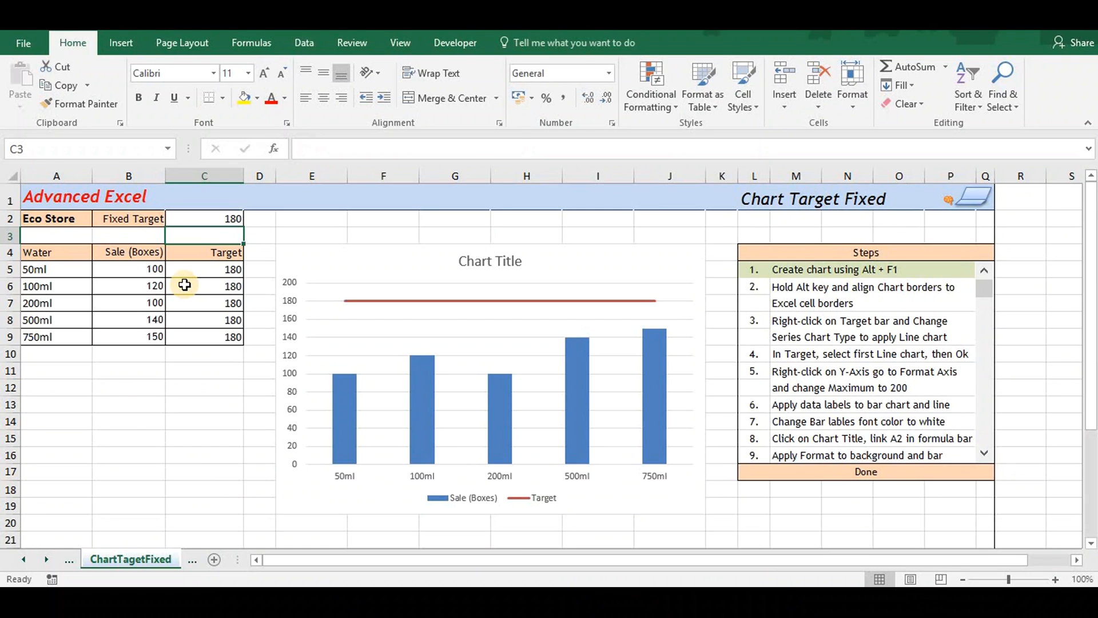
# - Set the fixed target in cell C2 to 150
pyautogui.press('Up')
pyautogui.write('150')
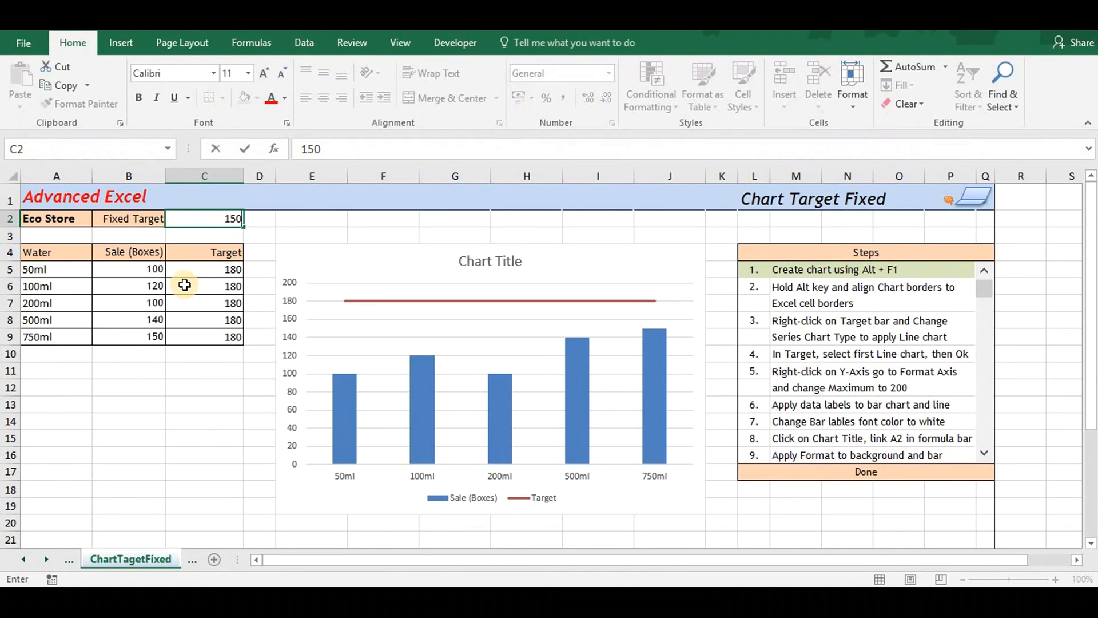
pyautogui.press('Return')
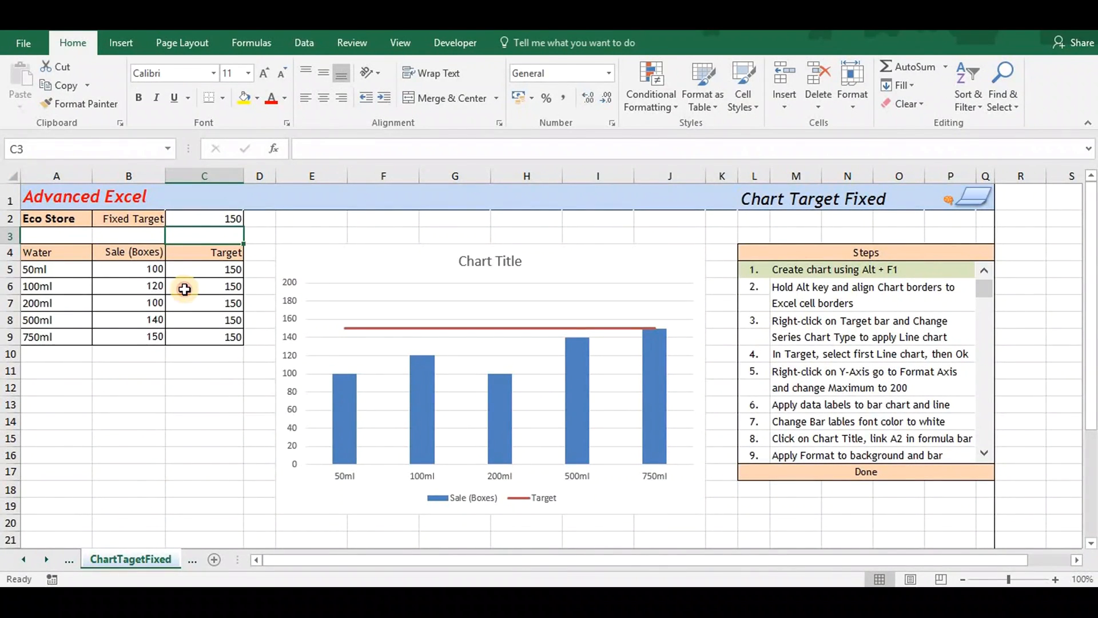
pyautogui.click(184, 287)
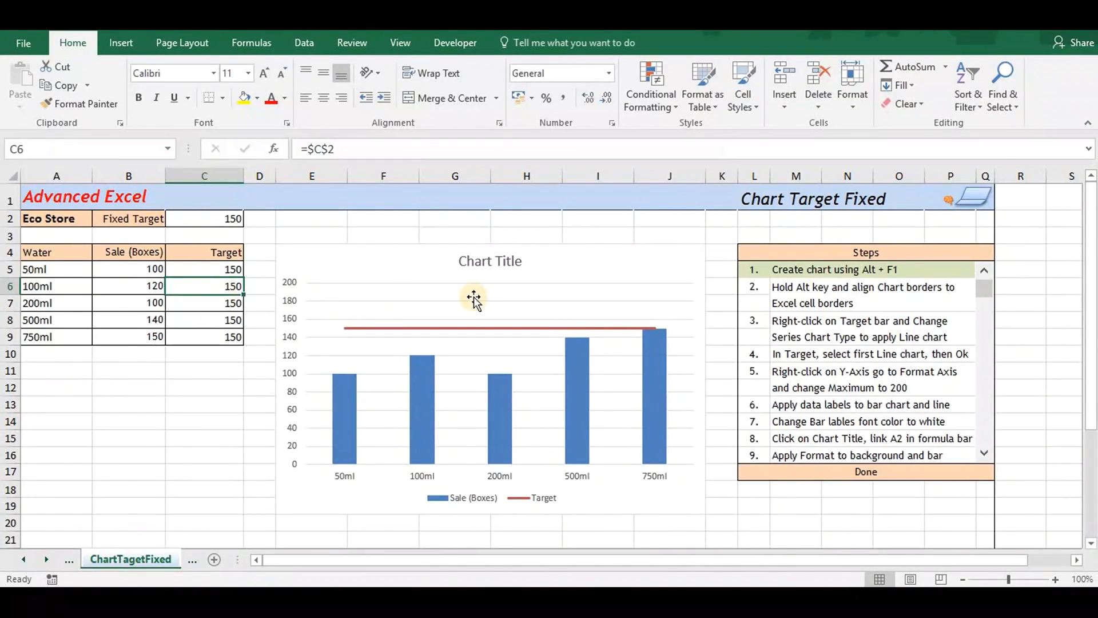
# - Link the chart title to cell A2 with the formula =ChartTagetFixed!$A$2 and make the title bold
pyautogui.click(505, 264)
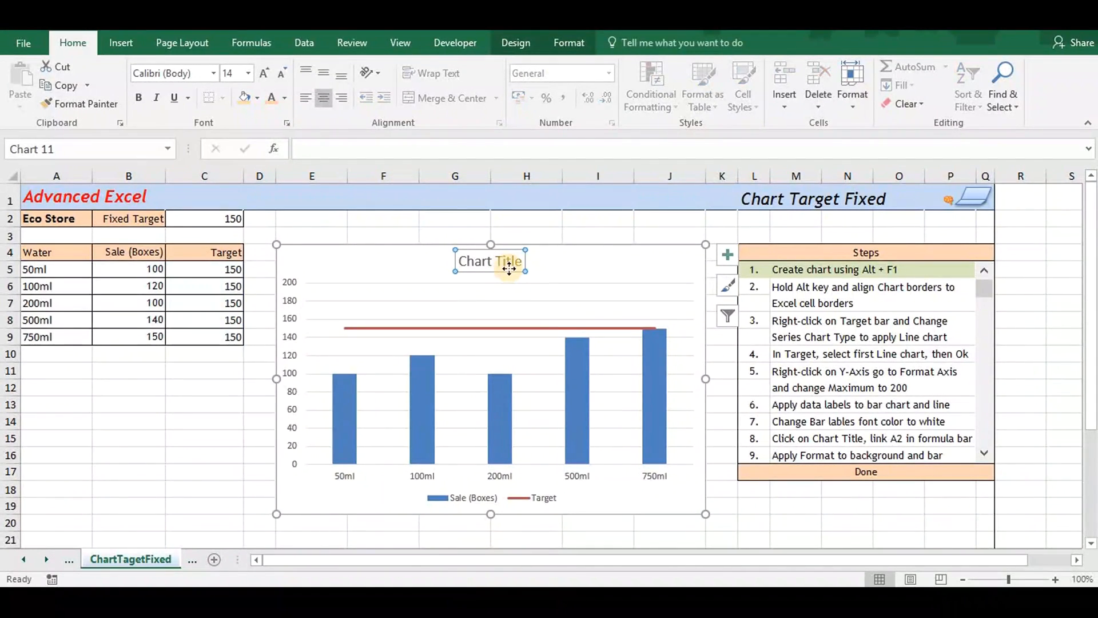
pyautogui.click(312, 153)
pyautogui.write('=')
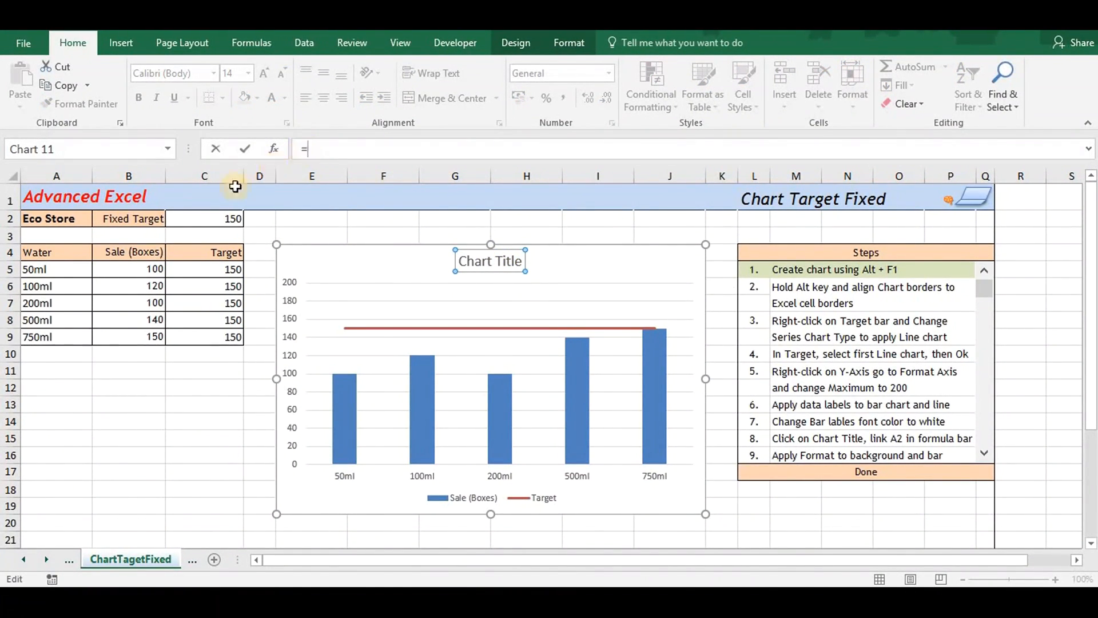
pyautogui.click(76, 217)
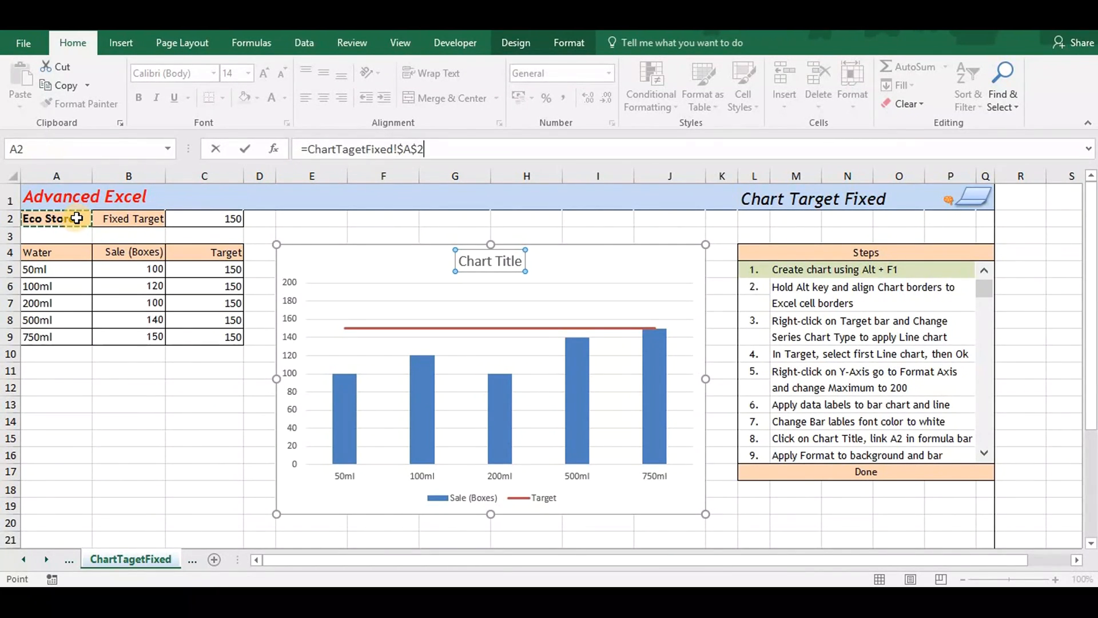
pyautogui.press('Return')
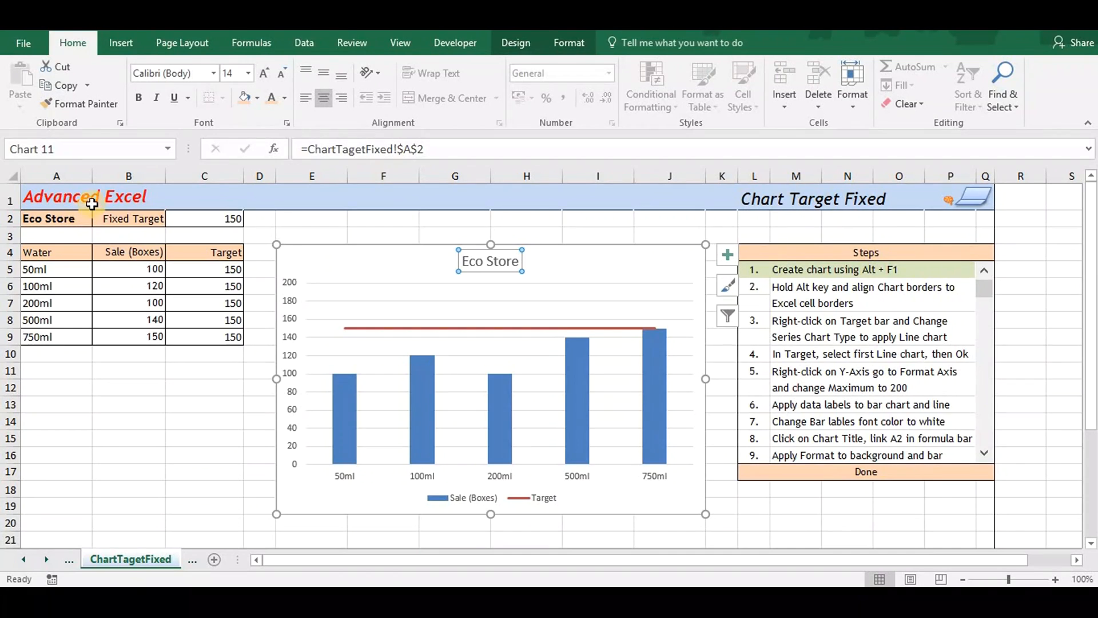
pyautogui.click(139, 98)
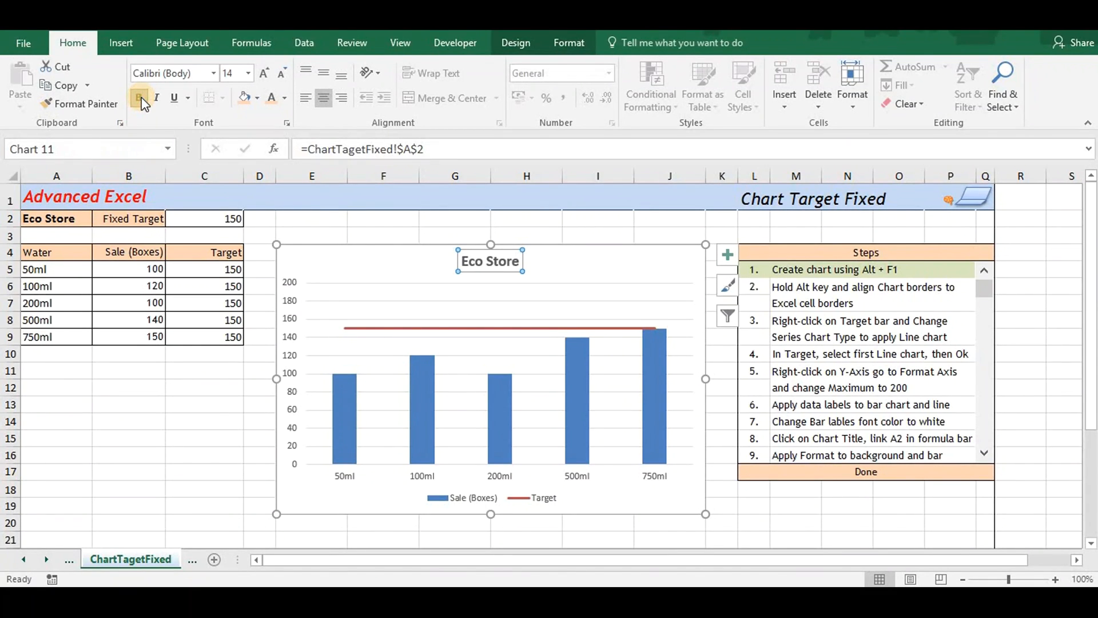
# - Test the linked chart title by changing the store name in cell A2 to Super Store
pyautogui.click(73, 218)
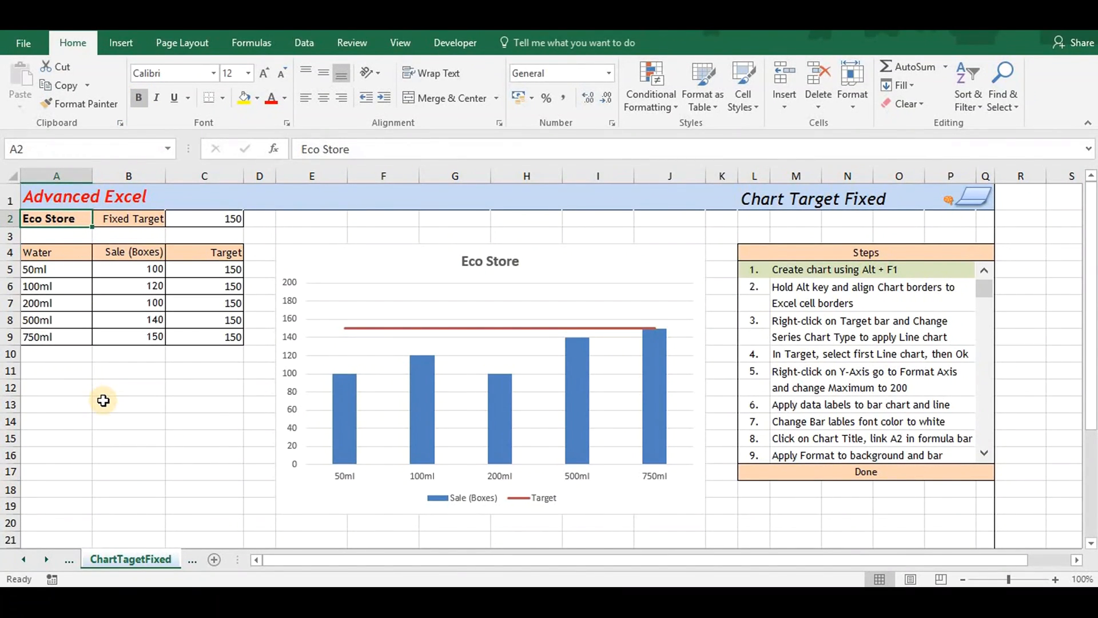
pyautogui.write('Super Store')
pyautogui.press('Return')
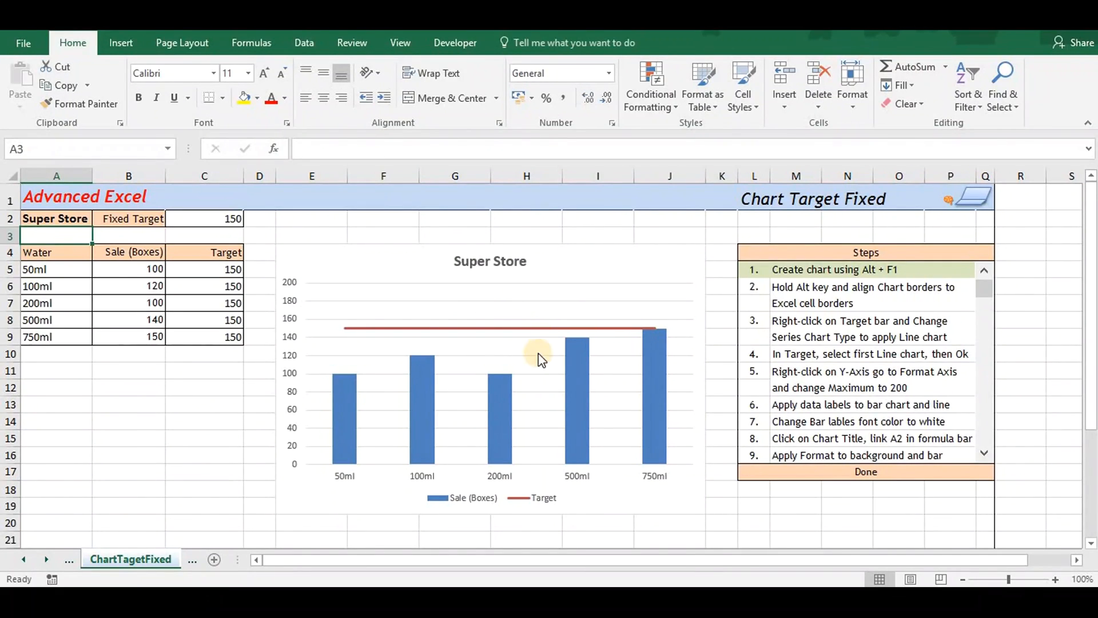
# - Add data labels to the Sale (Boxes) columns at the Inside Base position
pyautogui.click(580, 393)
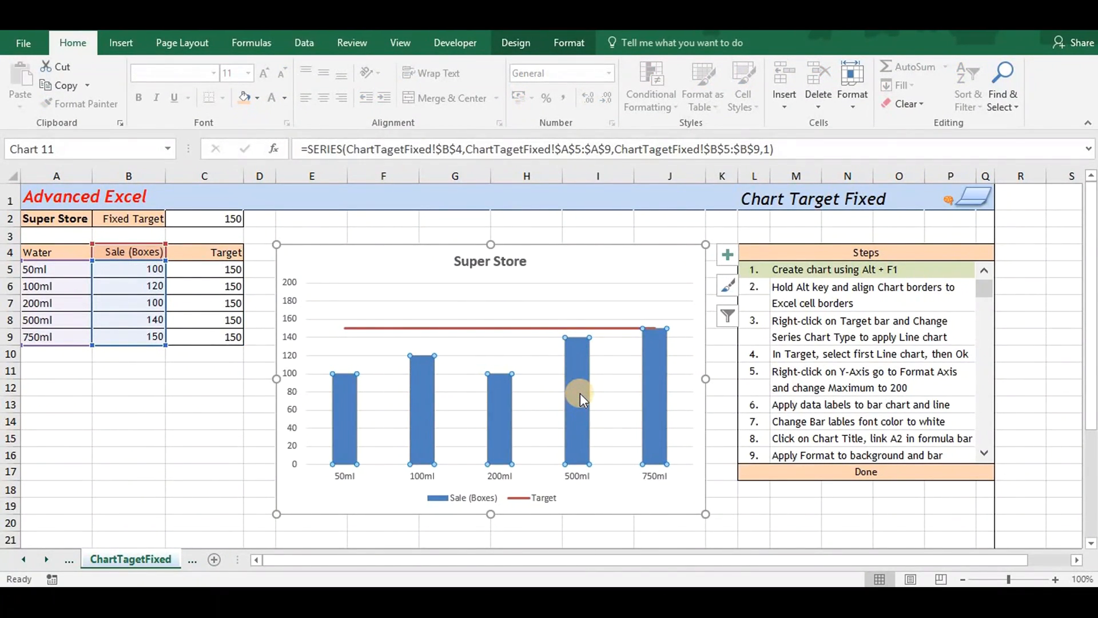
pyautogui.click(723, 263)
pyautogui.click(863, 318)
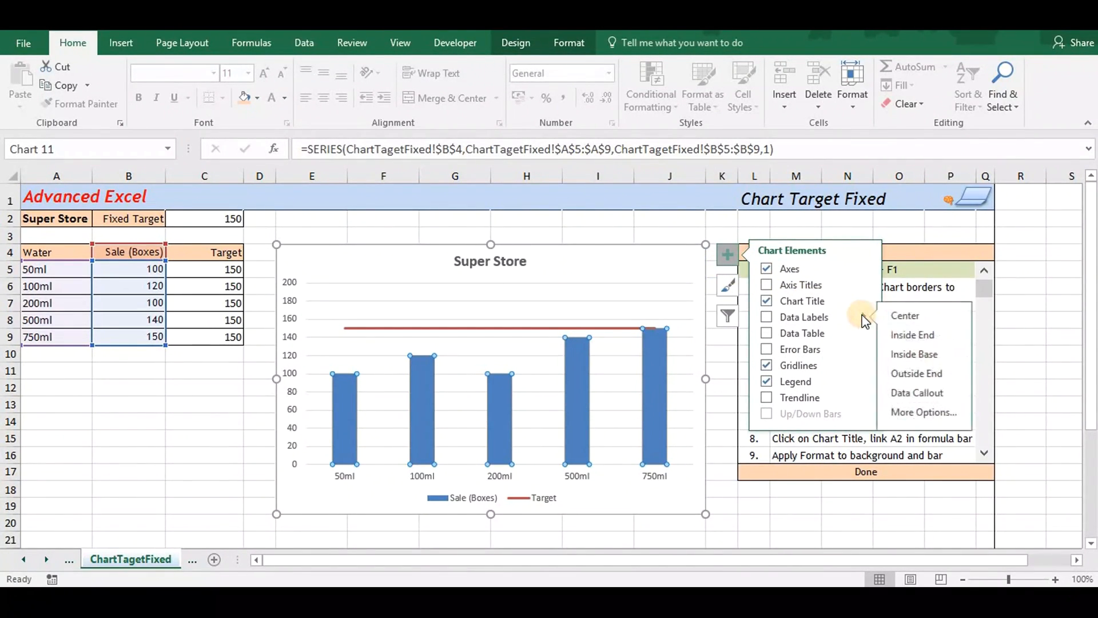
pyautogui.click(946, 355)
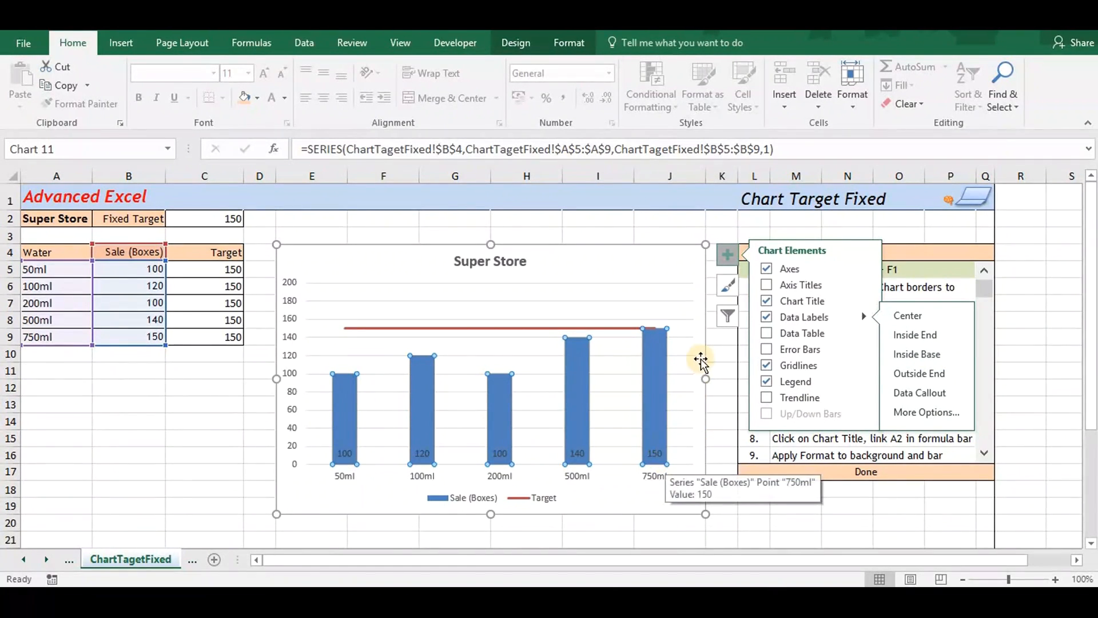
# - Change the font colour of the Sale (Boxes) data labels to white
pyautogui.click(653, 453)
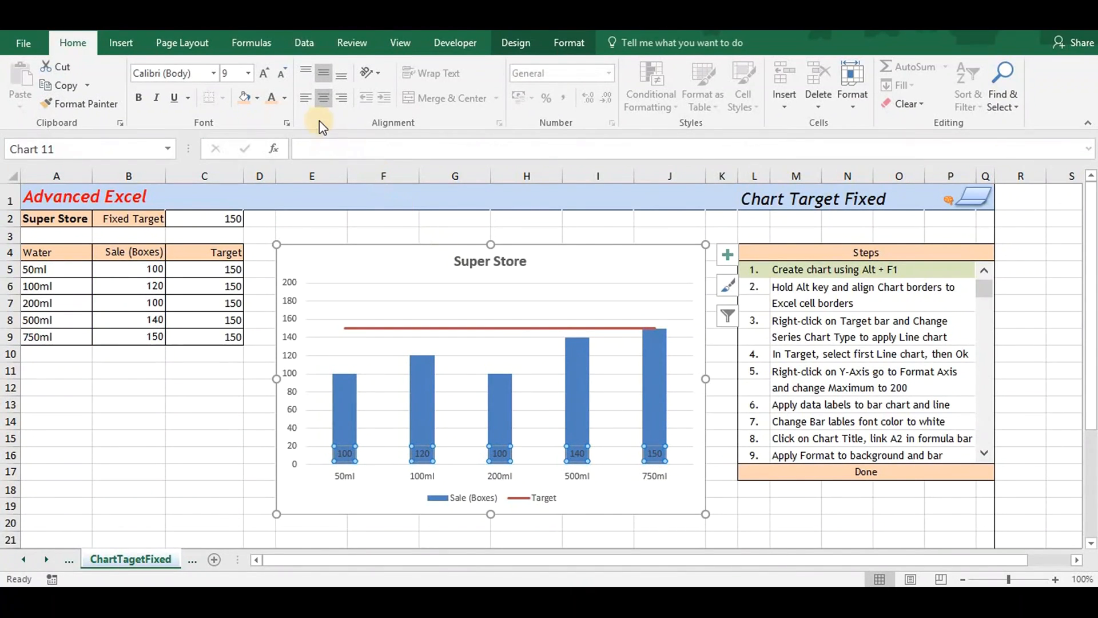
pyautogui.click(285, 96)
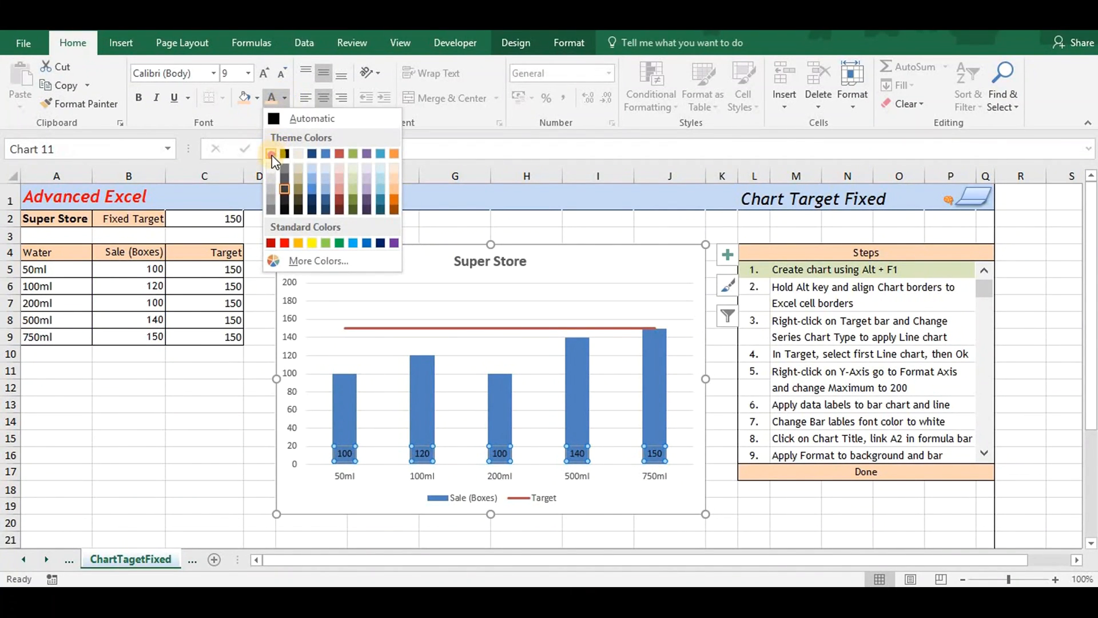
pyautogui.click(273, 155)
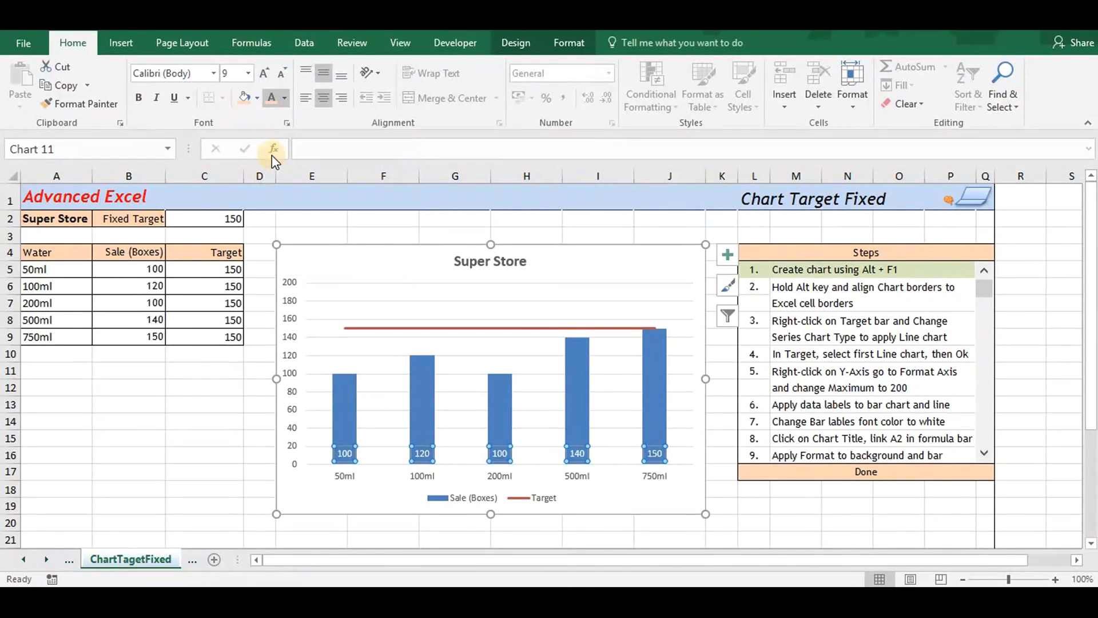
pyautogui.click(203, 321)
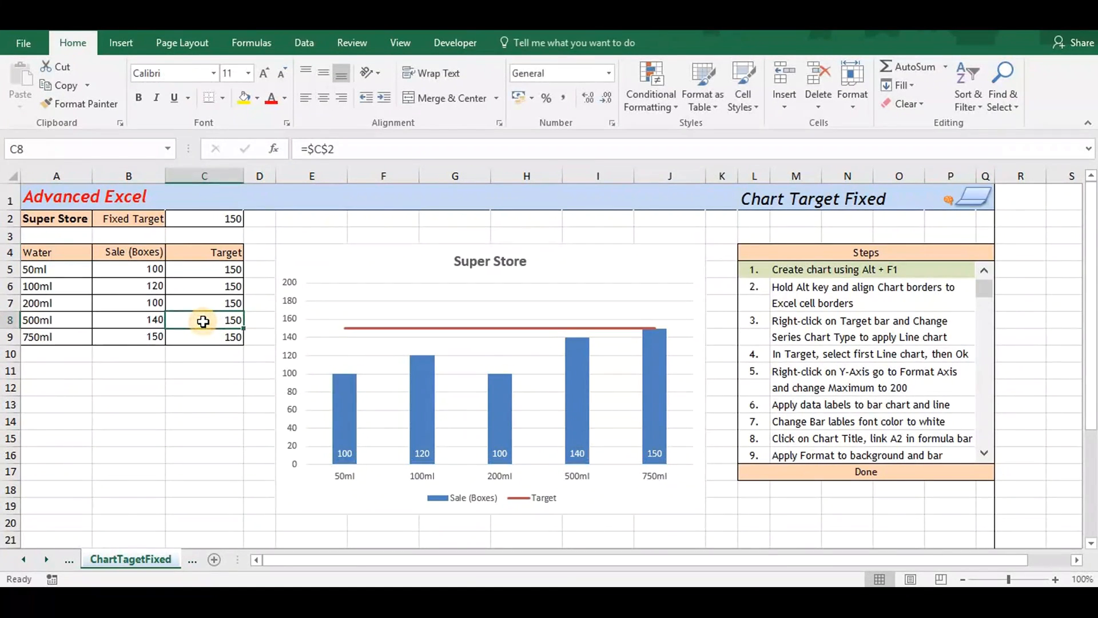
# - Fill the chart area with the theme colour Orange, Accent 6, Lighter 60%
pyautogui.click(598, 260)
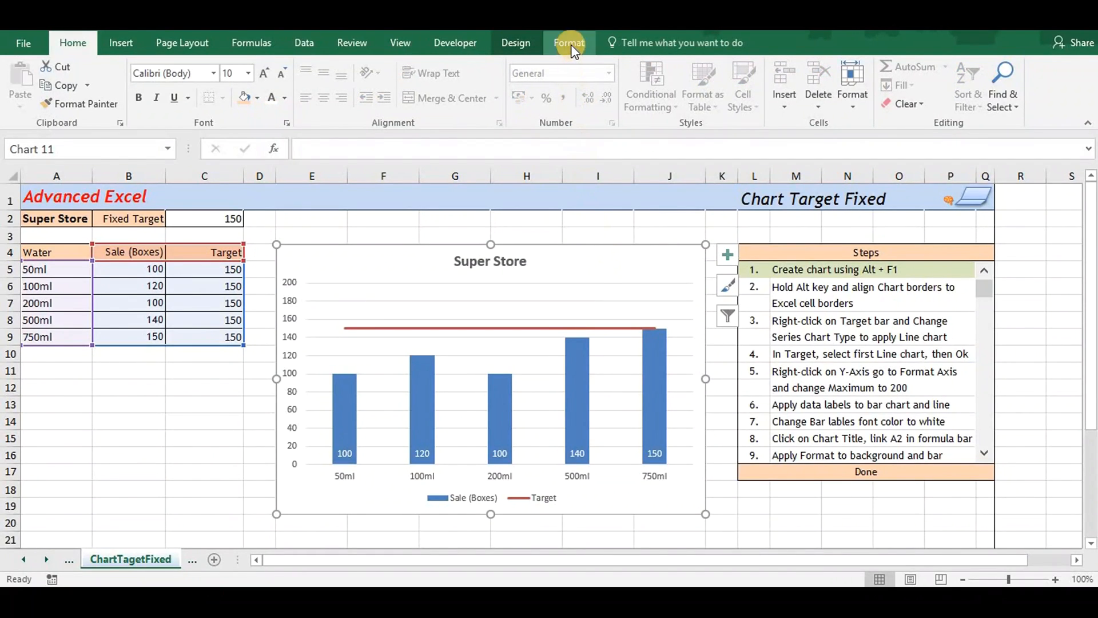
pyautogui.click(572, 44)
pyautogui.click(445, 68)
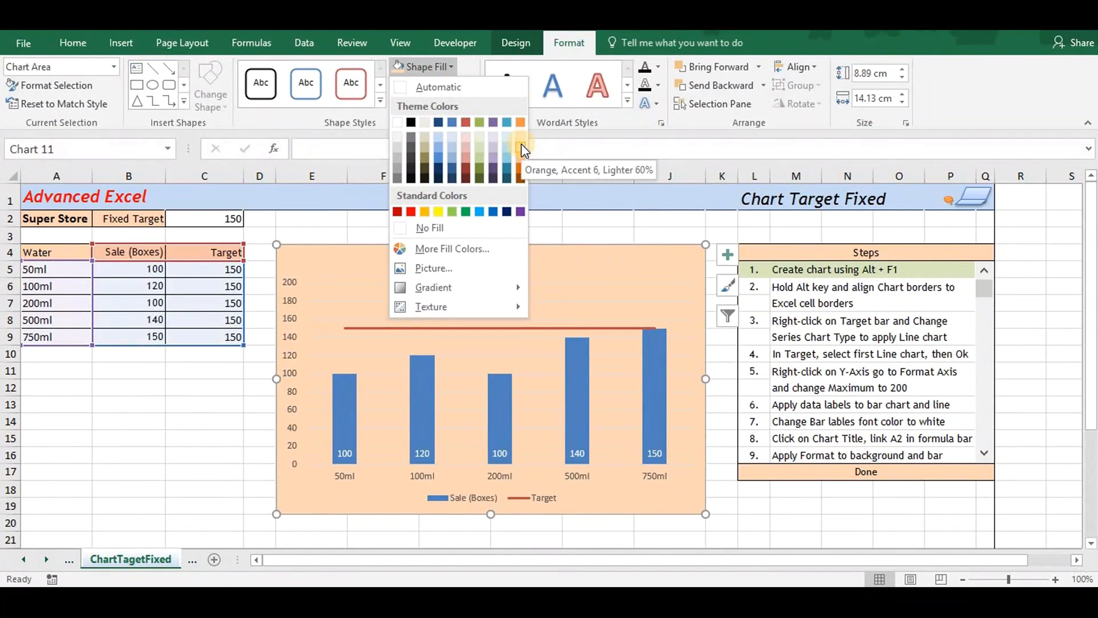
pyautogui.click(520, 145)
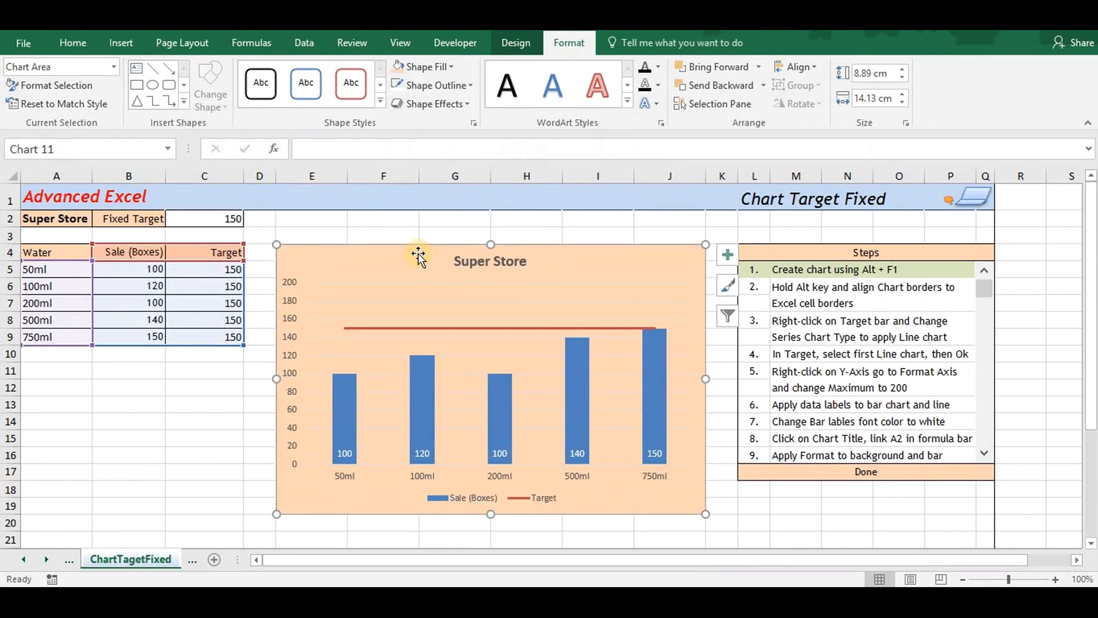
# - Apply a white shape outline to the chart's plot area and major gridlines
pyautogui.click(380, 282)
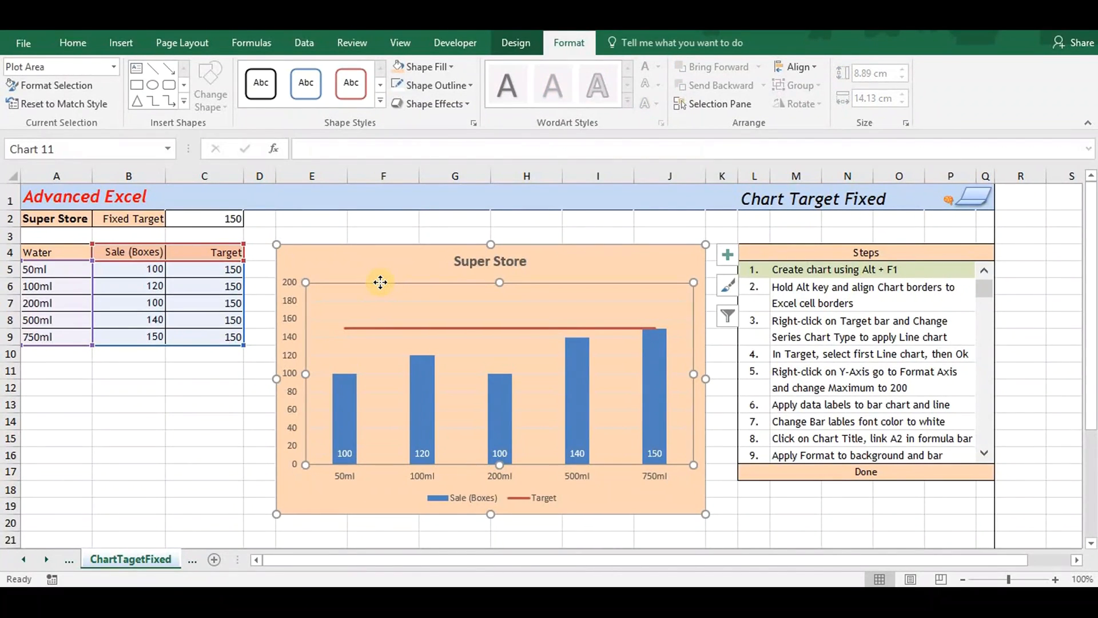
pyautogui.click(400, 85)
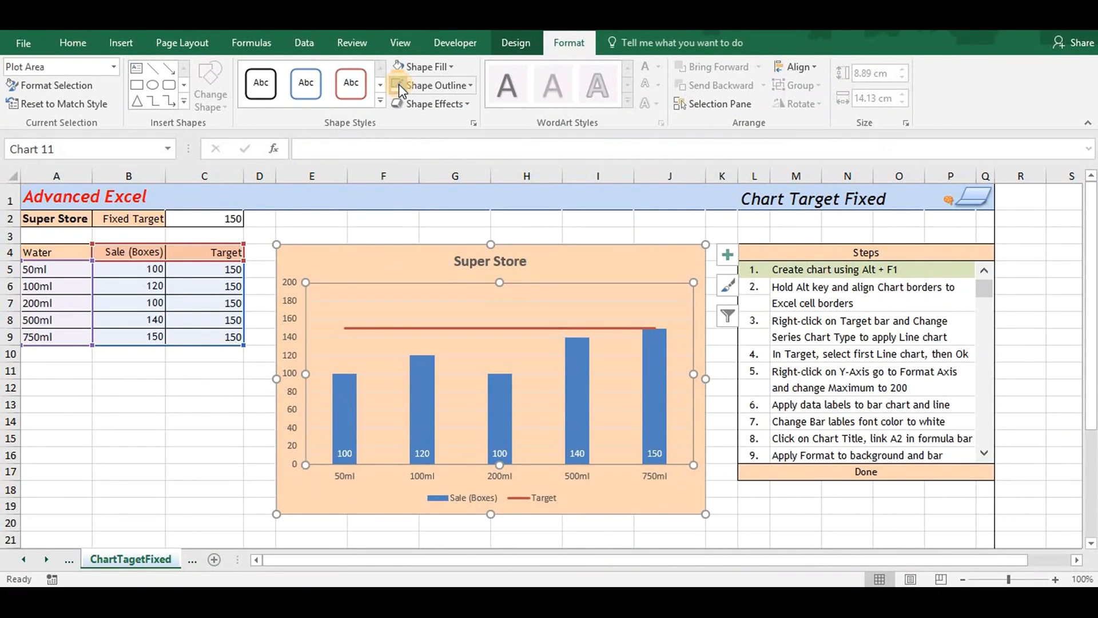
pyautogui.click(366, 303)
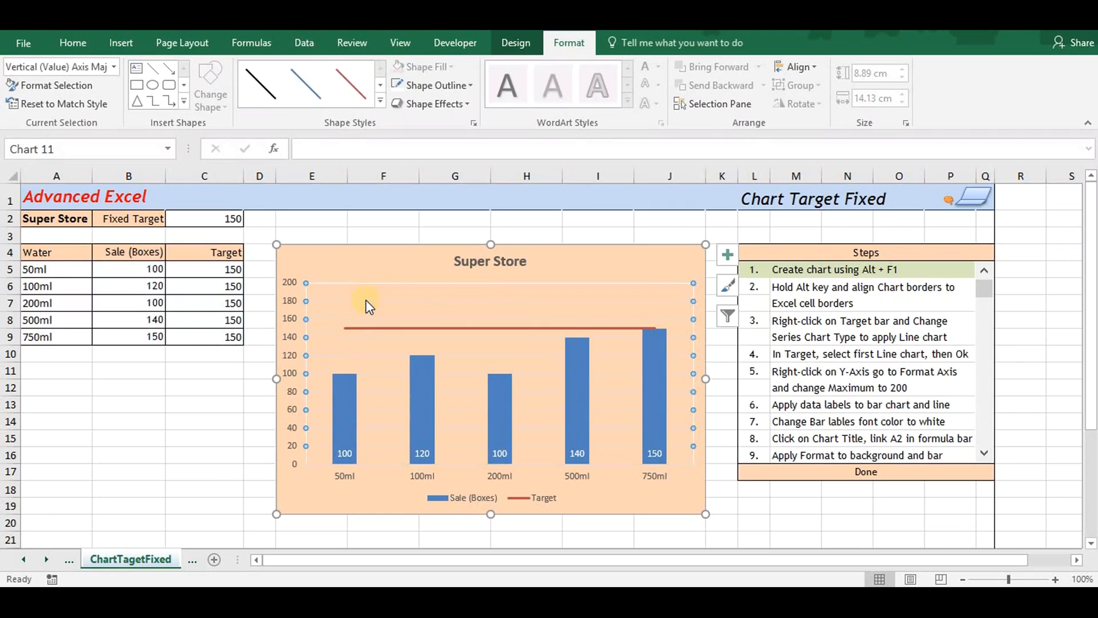
pyautogui.click(399, 86)
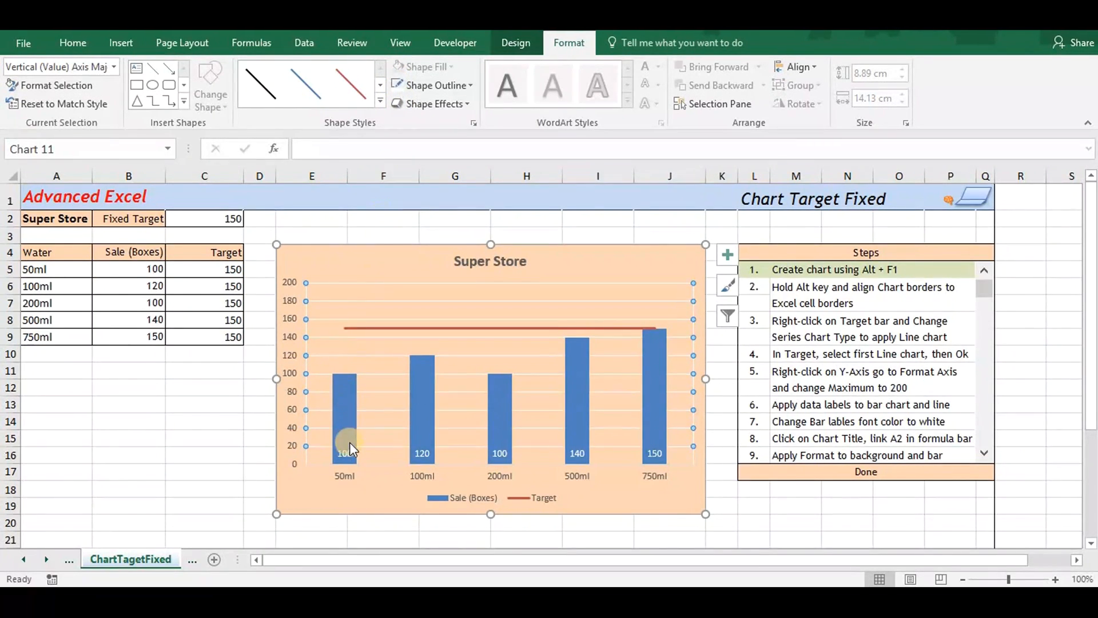
pyautogui.click(351, 479)
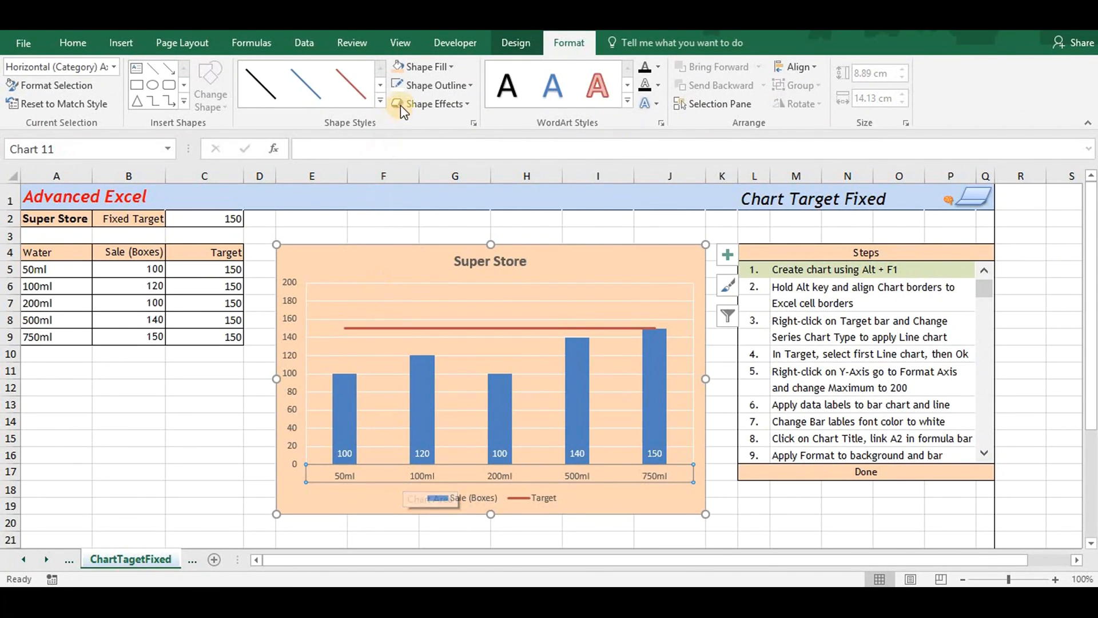
pyautogui.click(224, 299)
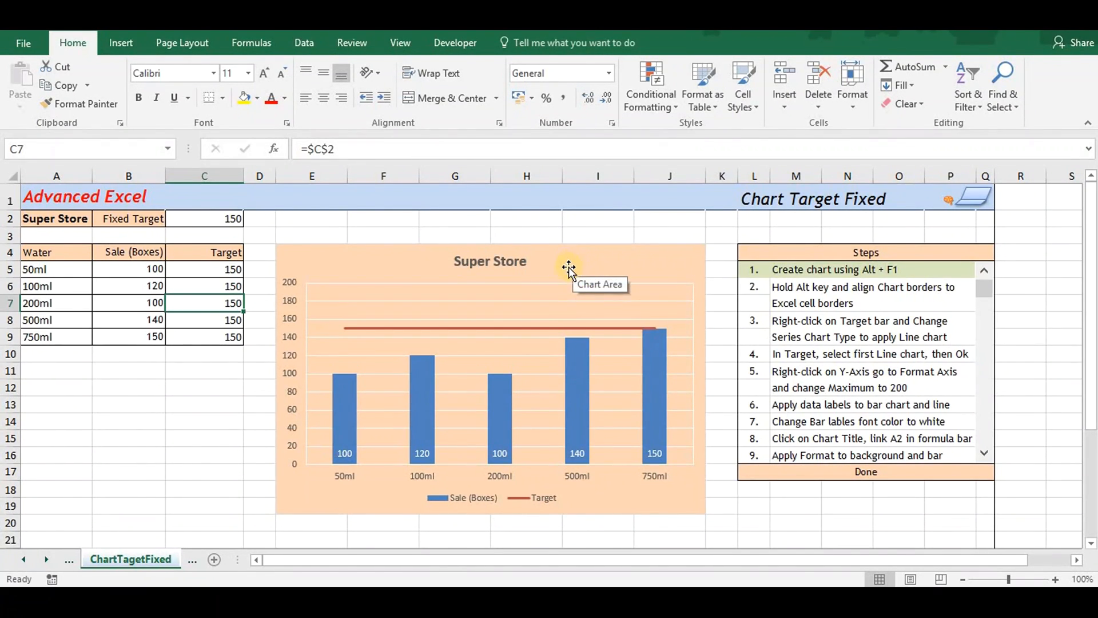
# - Add data labels to the Target line at the Above position
pyautogui.moveTo(532, 329)
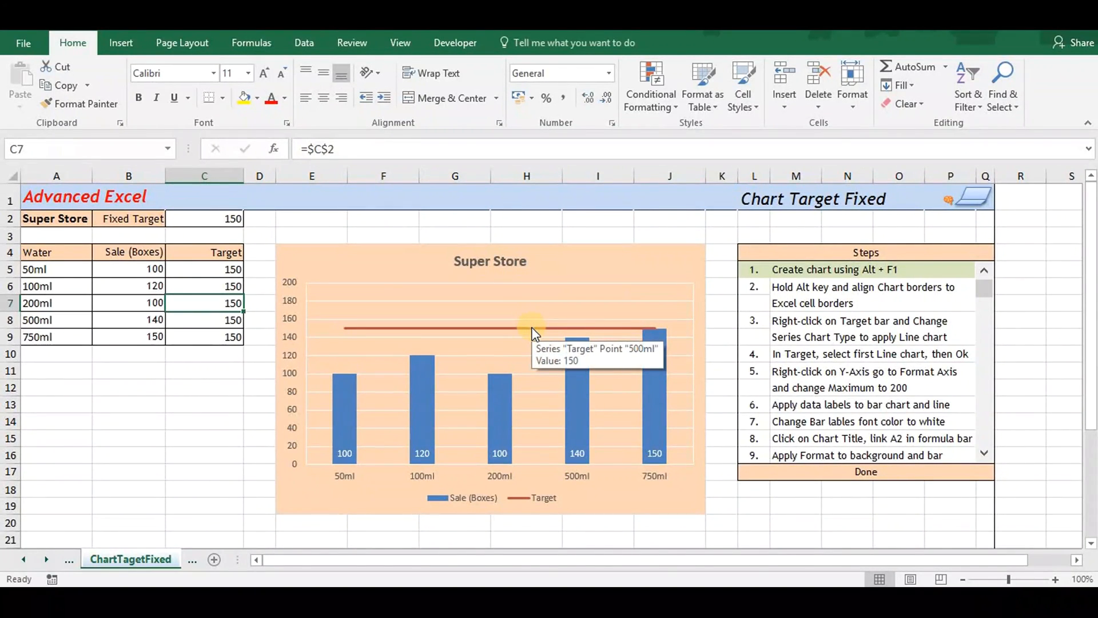
pyautogui.click(532, 329)
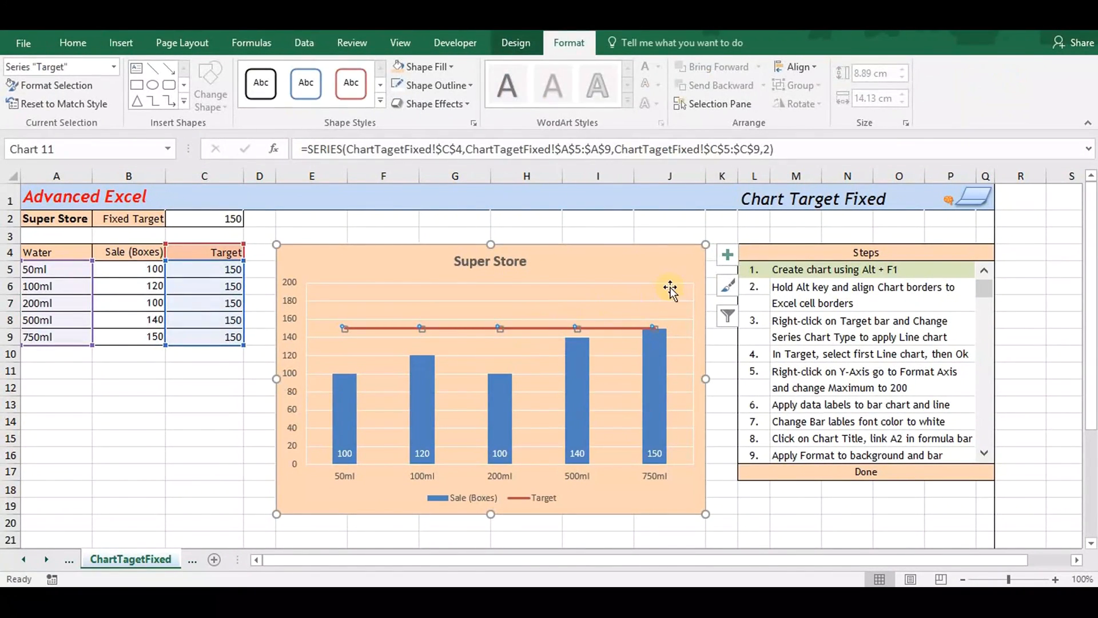
pyautogui.click(728, 262)
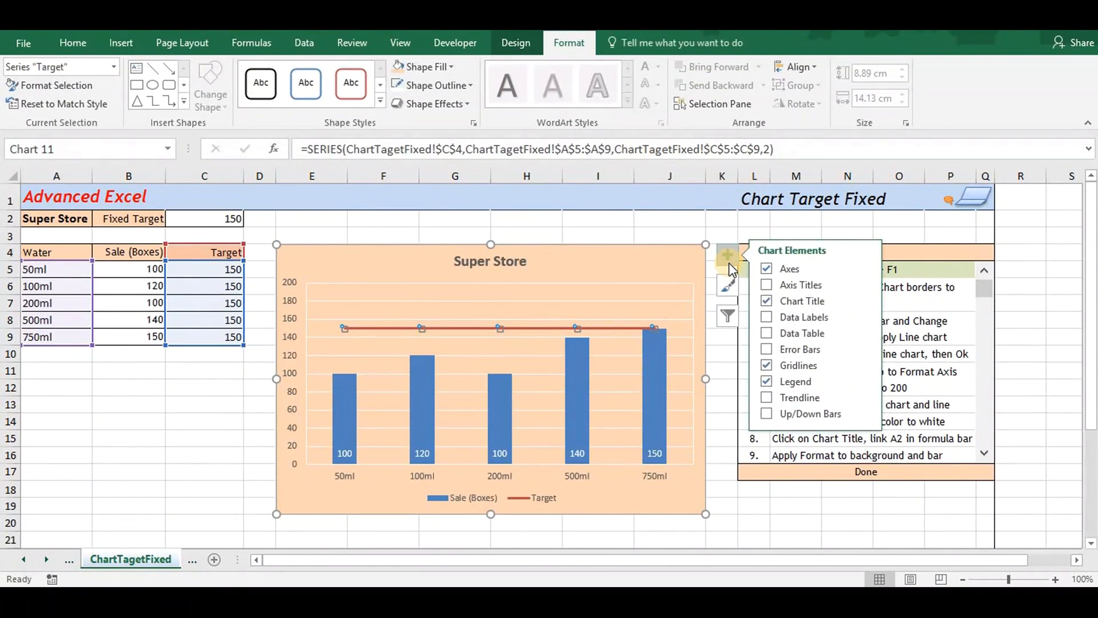
pyautogui.click(860, 318)
pyautogui.click(933, 372)
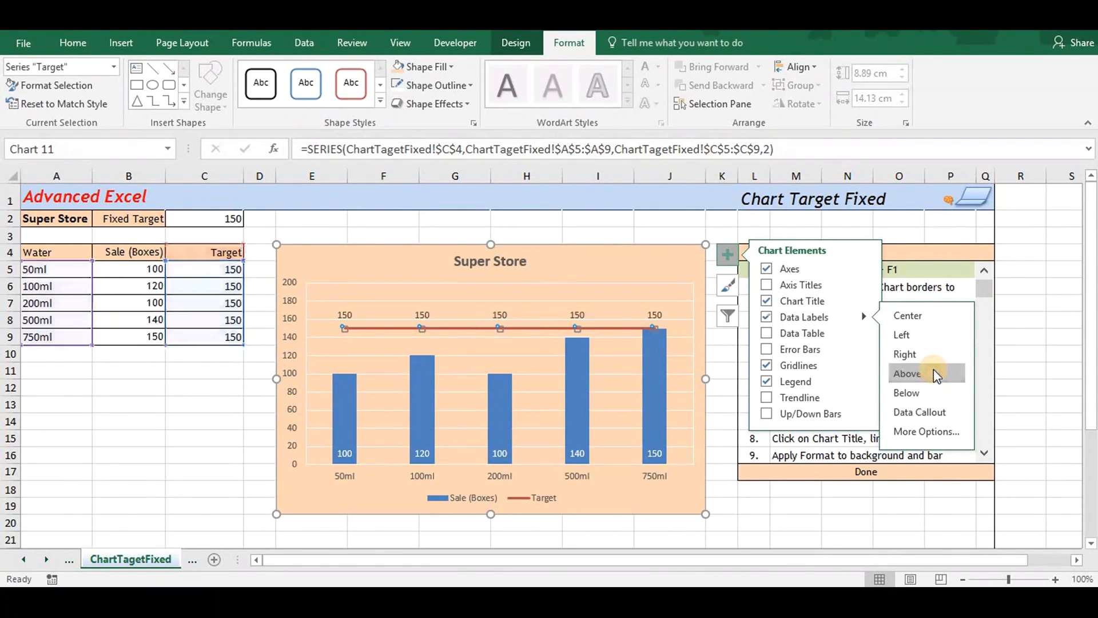
pyautogui.click(728, 257)
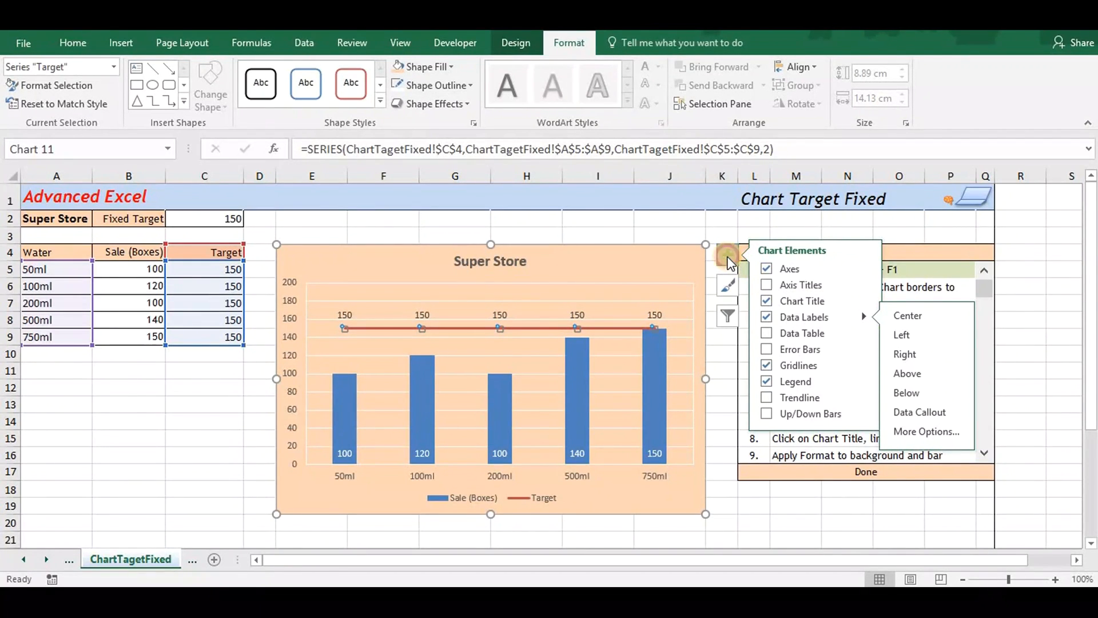
# - Hide the Target data labels against the background by setting their font colour to Orange, Accent 6, Lighter 60%
pyautogui.click(658, 315)
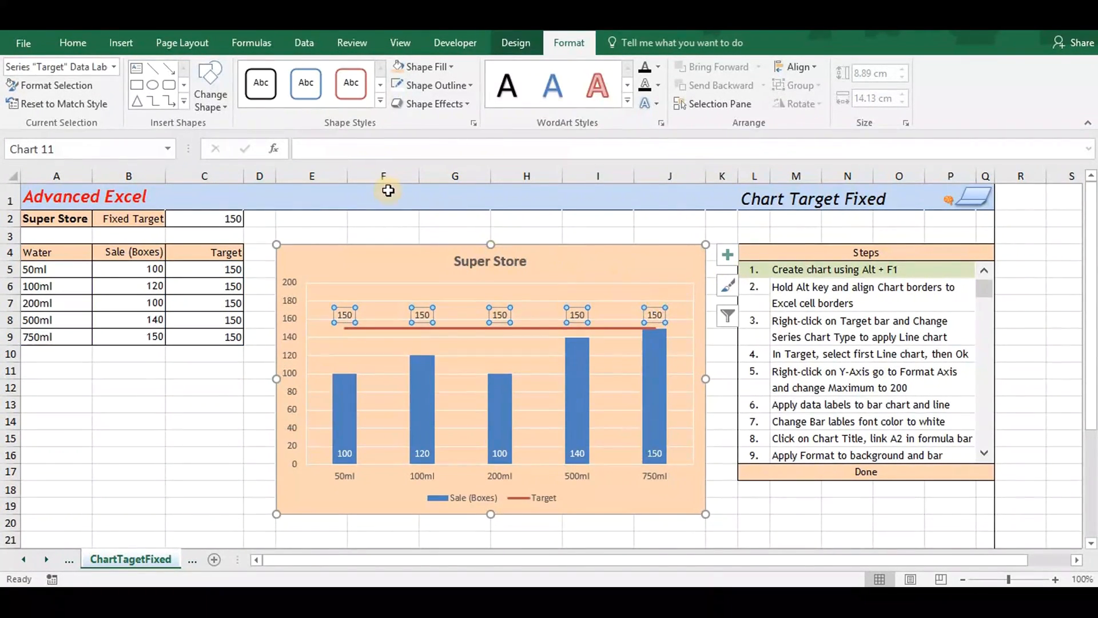
pyautogui.click(74, 42)
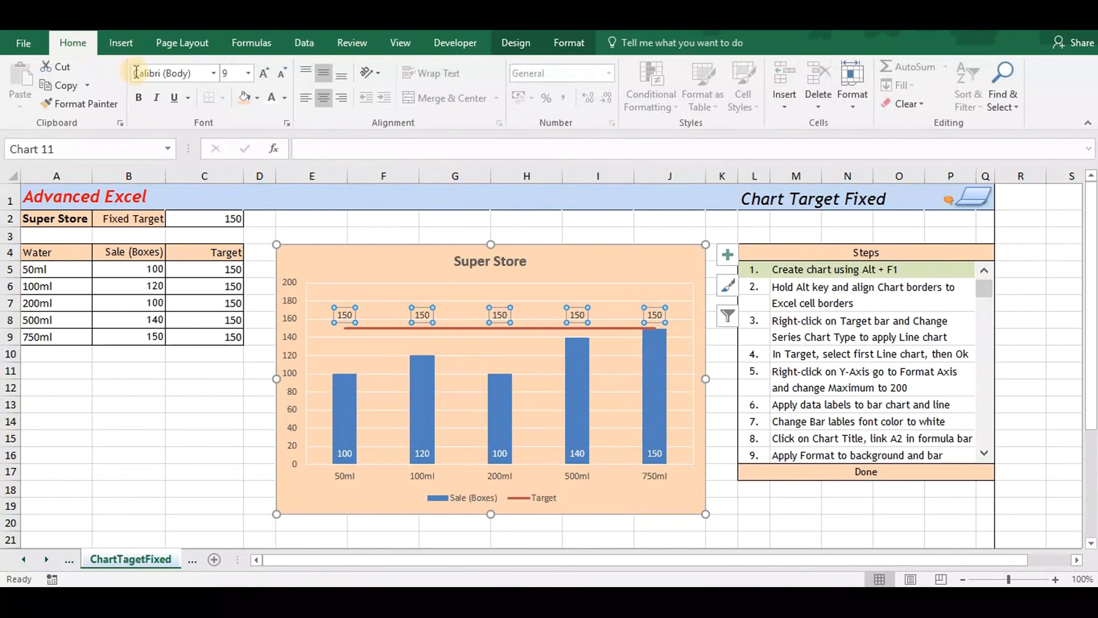
pyautogui.click(285, 98)
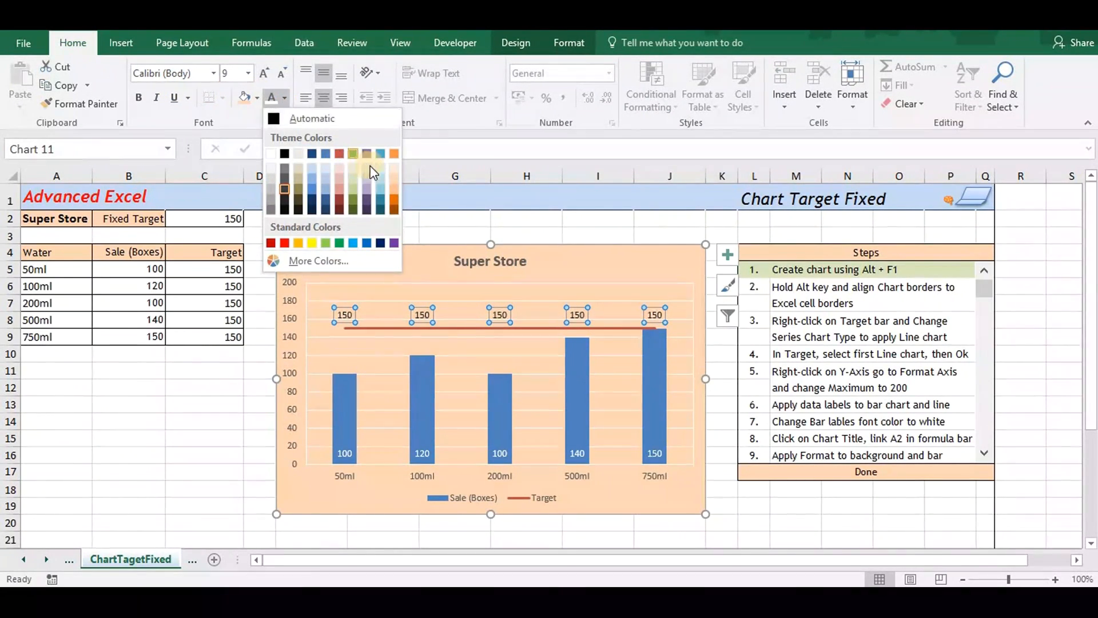
pyautogui.click(393, 179)
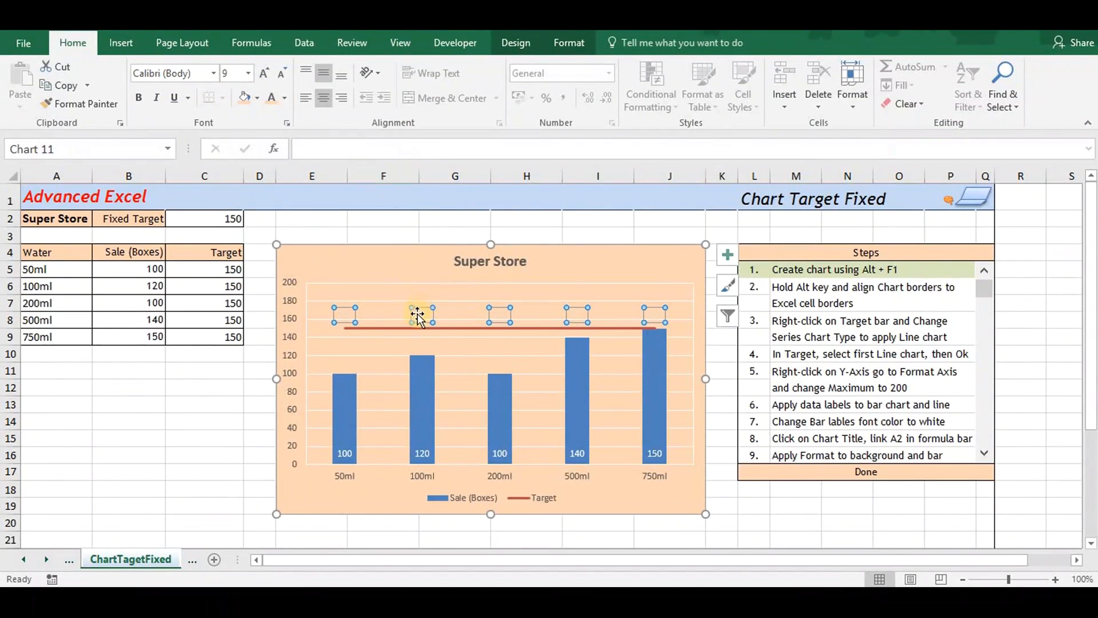
# - Apply the red theme shape style from the fifth style row to only the 200ml Target data label
pyautogui.click(505, 314)
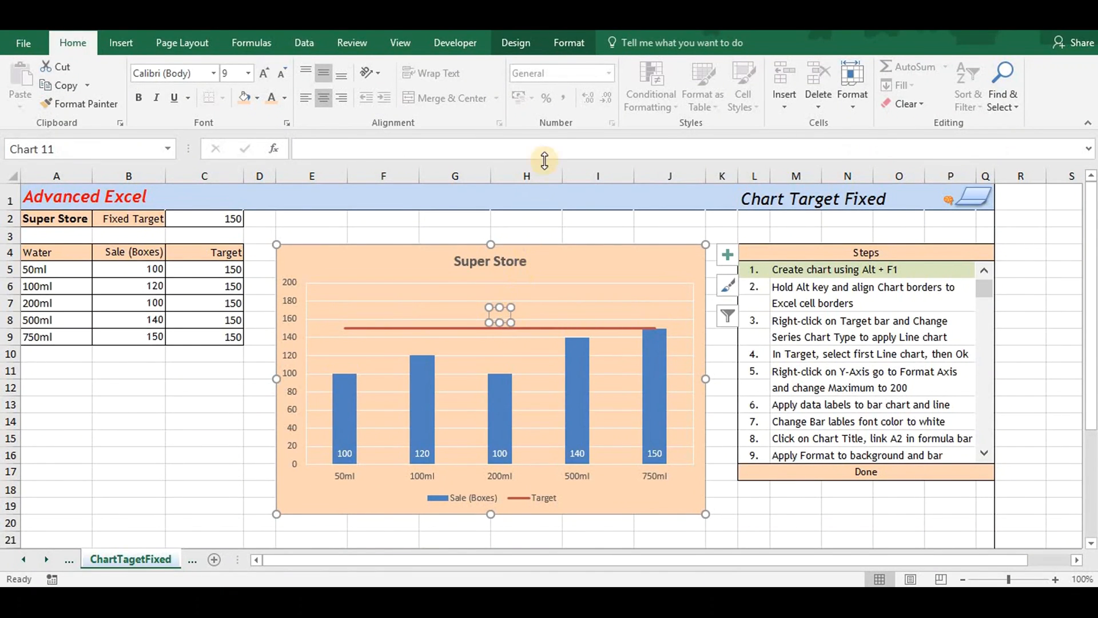
pyautogui.click(586, 43)
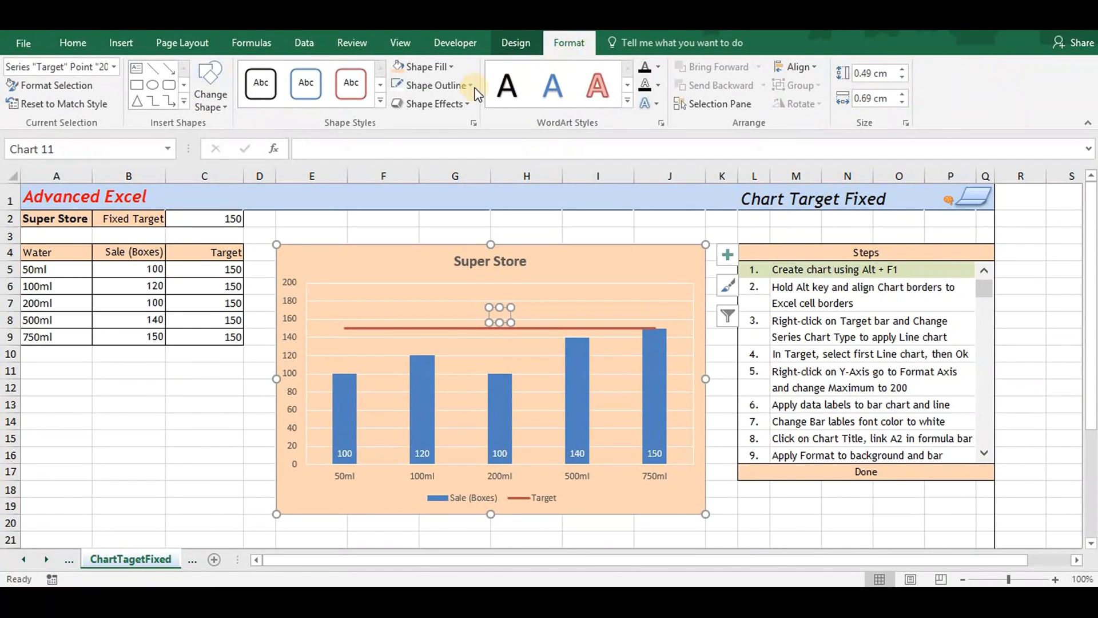
pyautogui.click(380, 100)
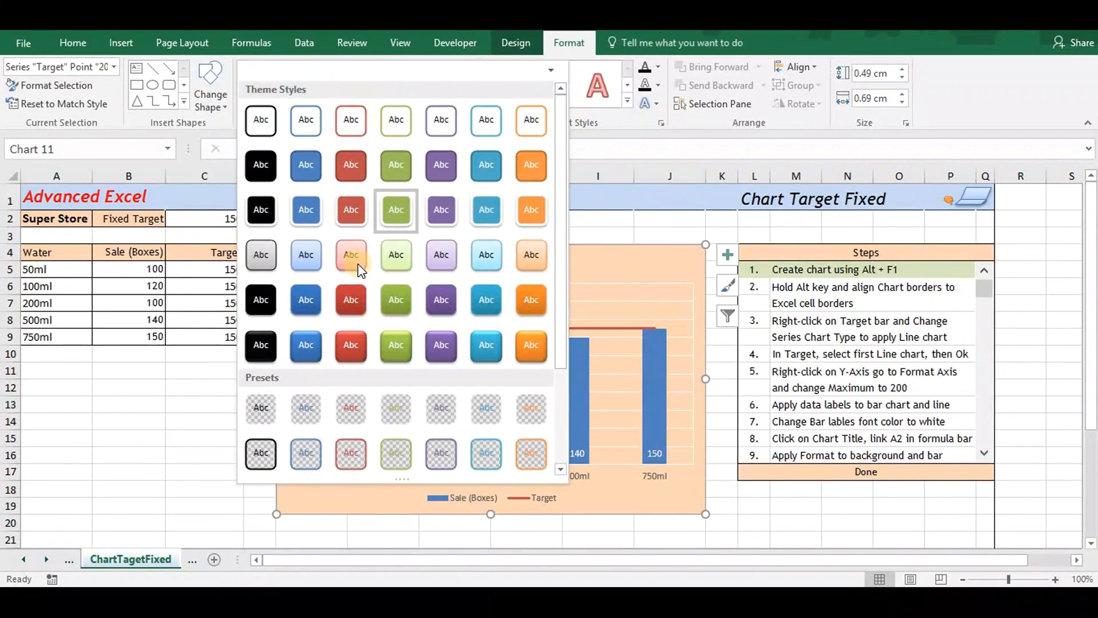
pyautogui.click(351, 298)
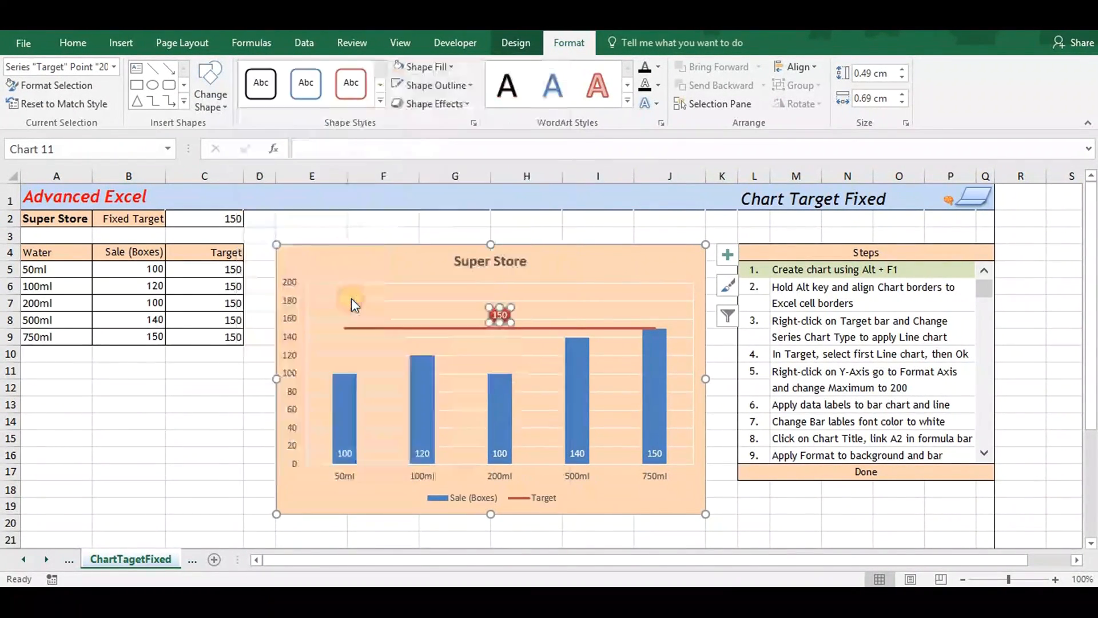
pyautogui.click(206, 326)
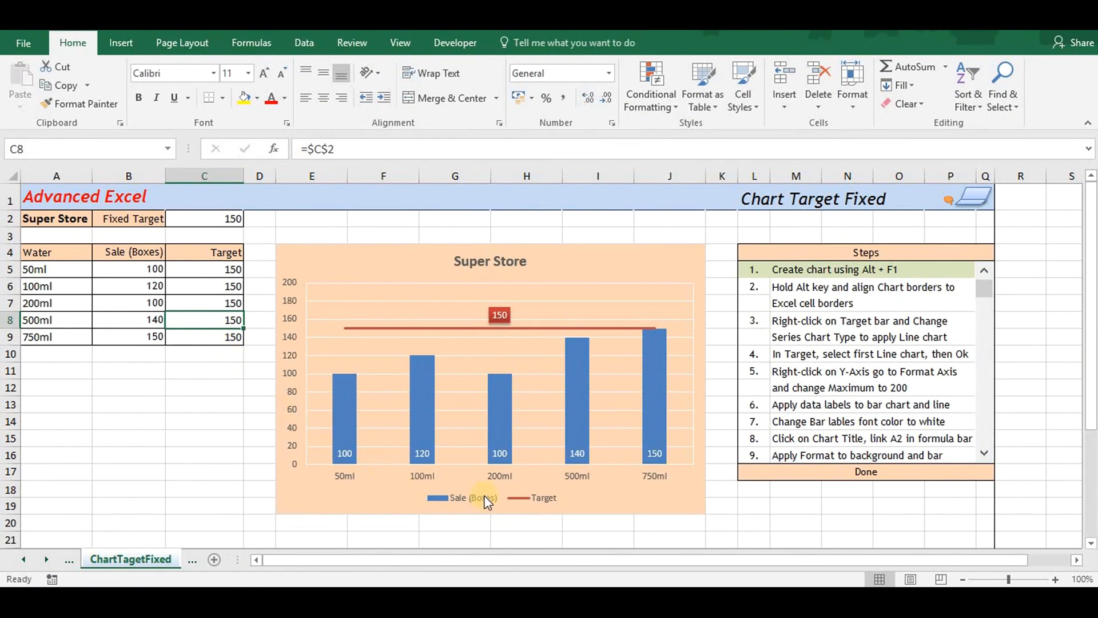
# - Add a Perspective shadow, cast toward the upper right, to the whole chart area
pyautogui.click(664, 505)
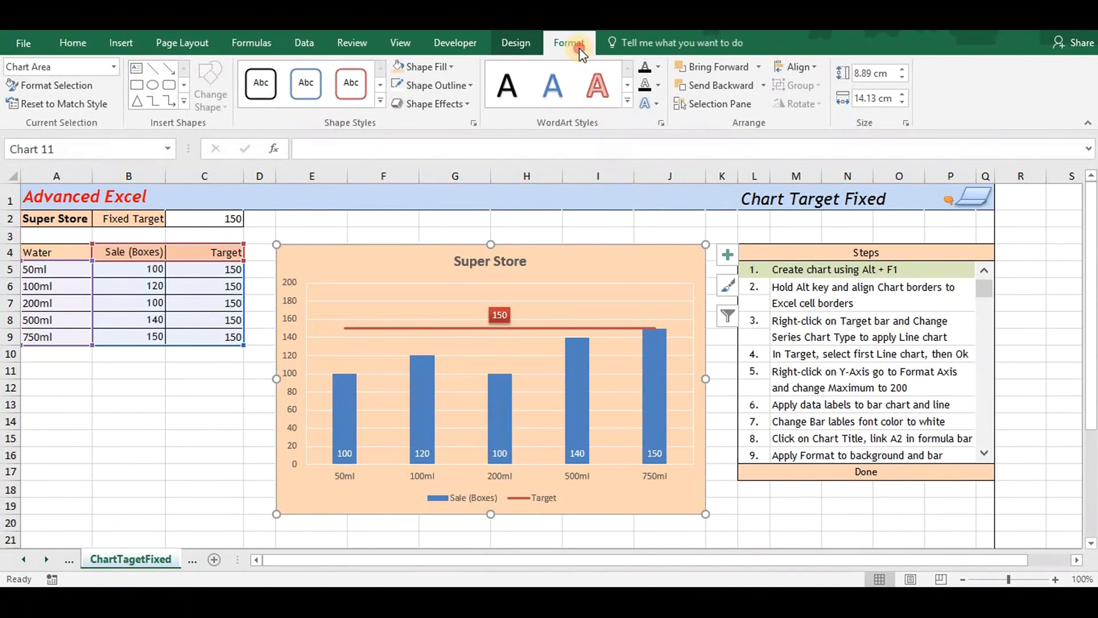
pyautogui.click(457, 105)
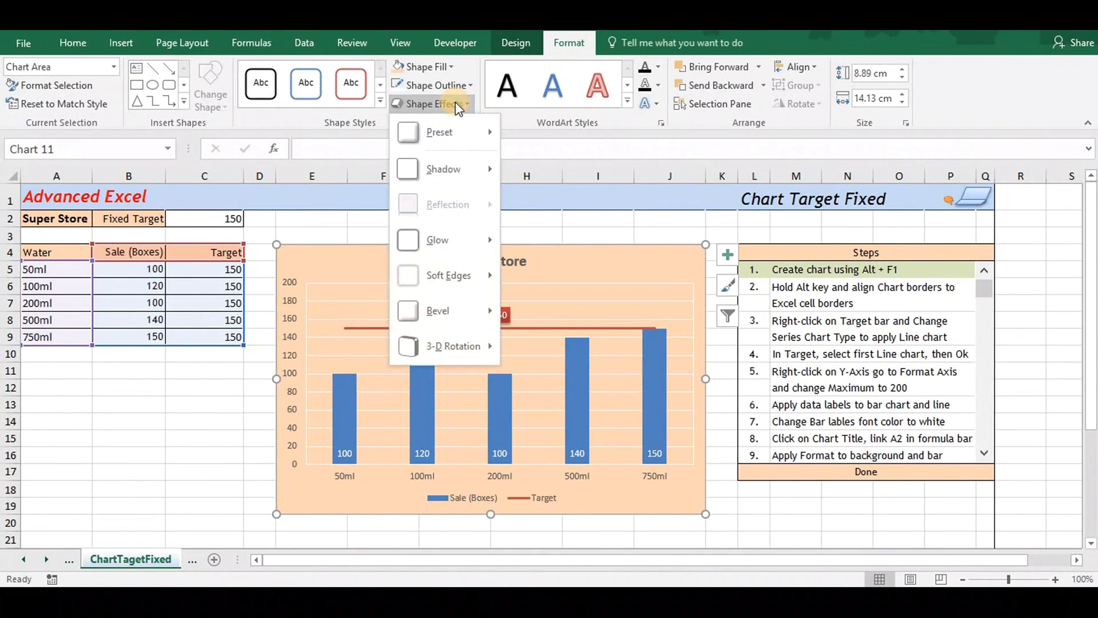
pyautogui.moveTo(469, 170)
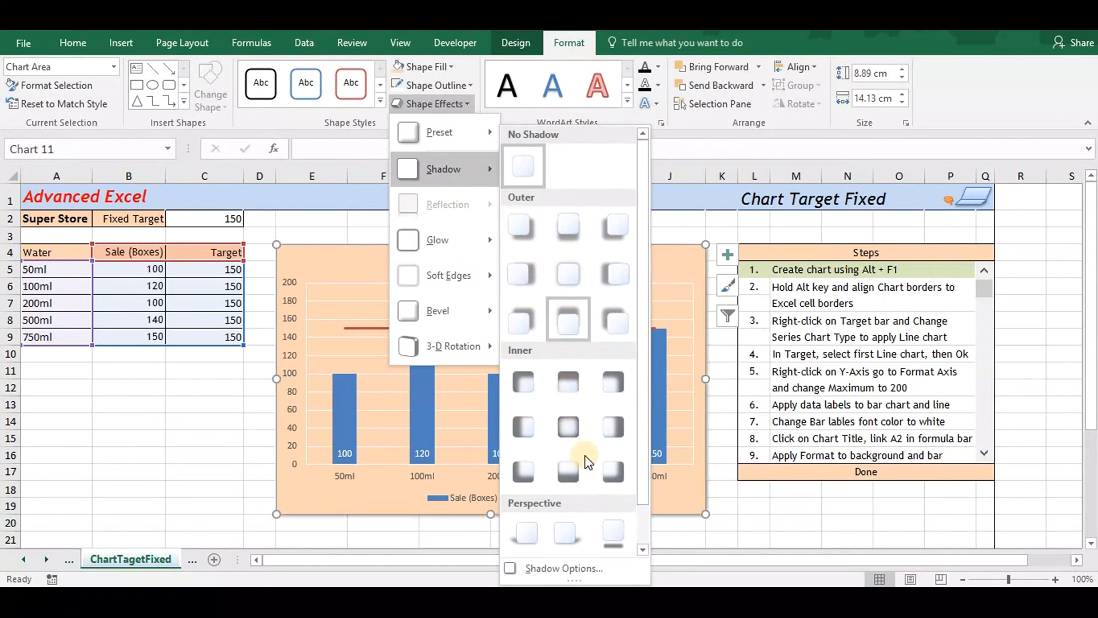
pyautogui.click(579, 529)
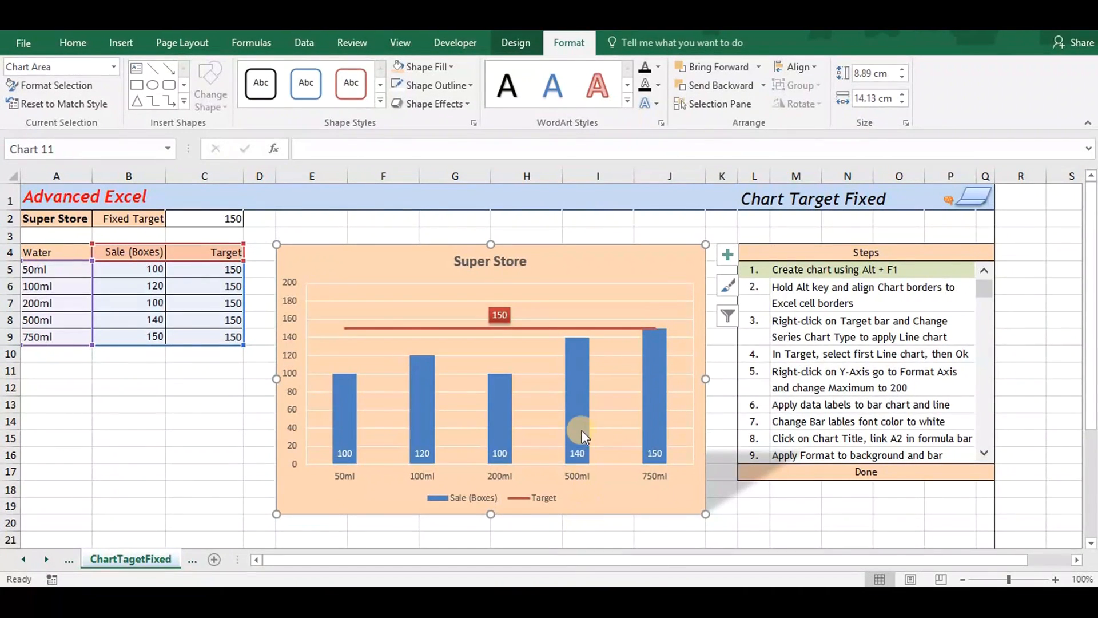
# - Add an Outer shadow, cast toward the lower right, to the Sale (Boxes) columns
pyautogui.click(581, 406)
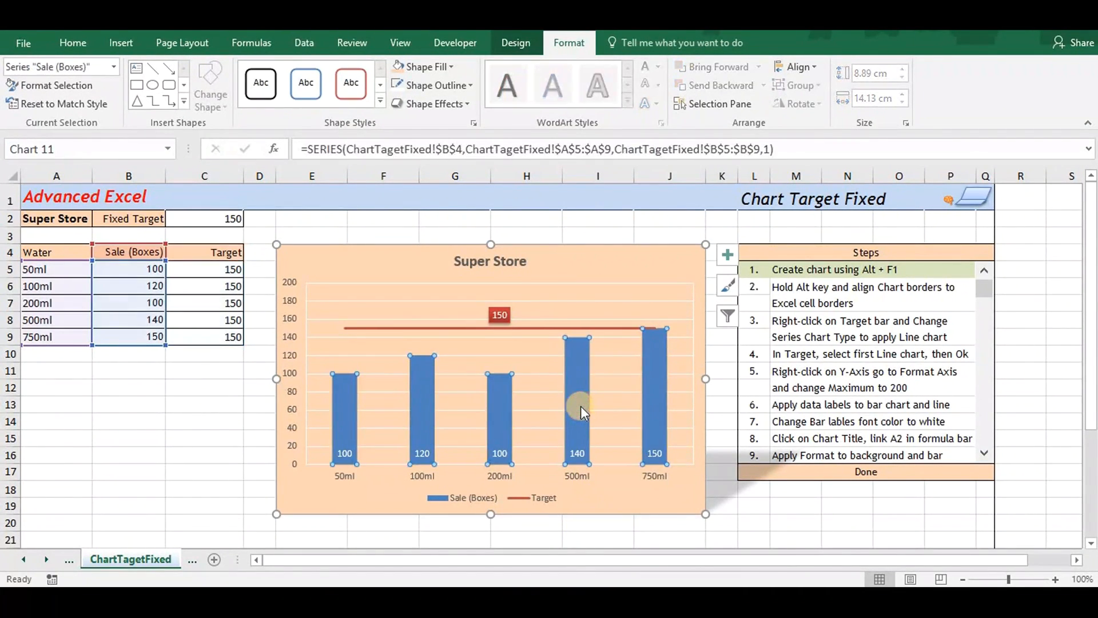
pyautogui.click(461, 105)
pyautogui.moveTo(460, 170)
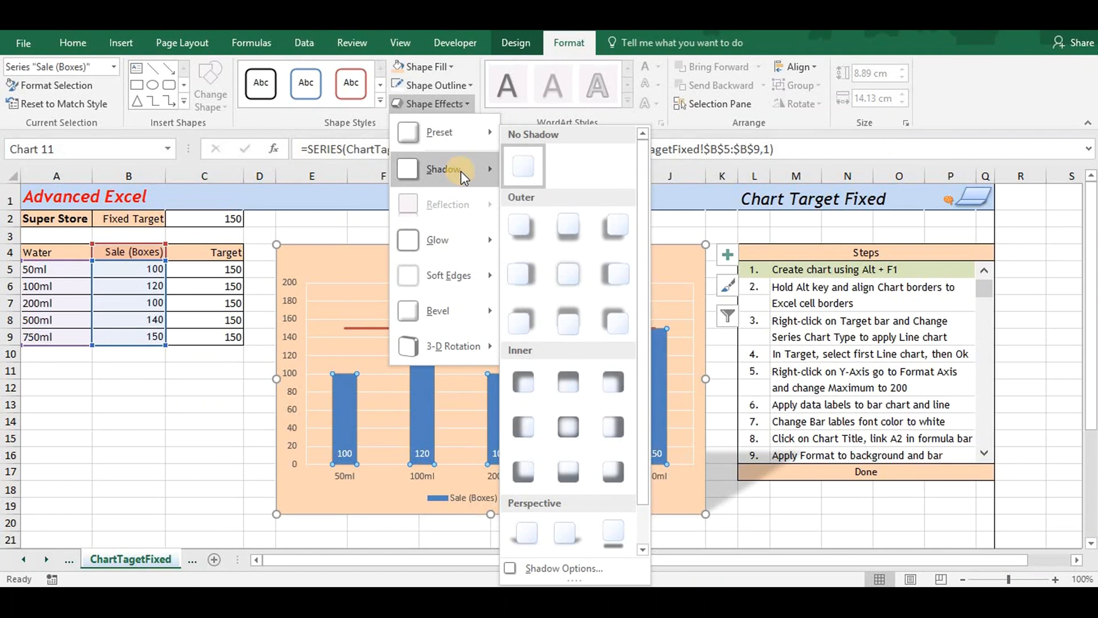
pyautogui.click(519, 228)
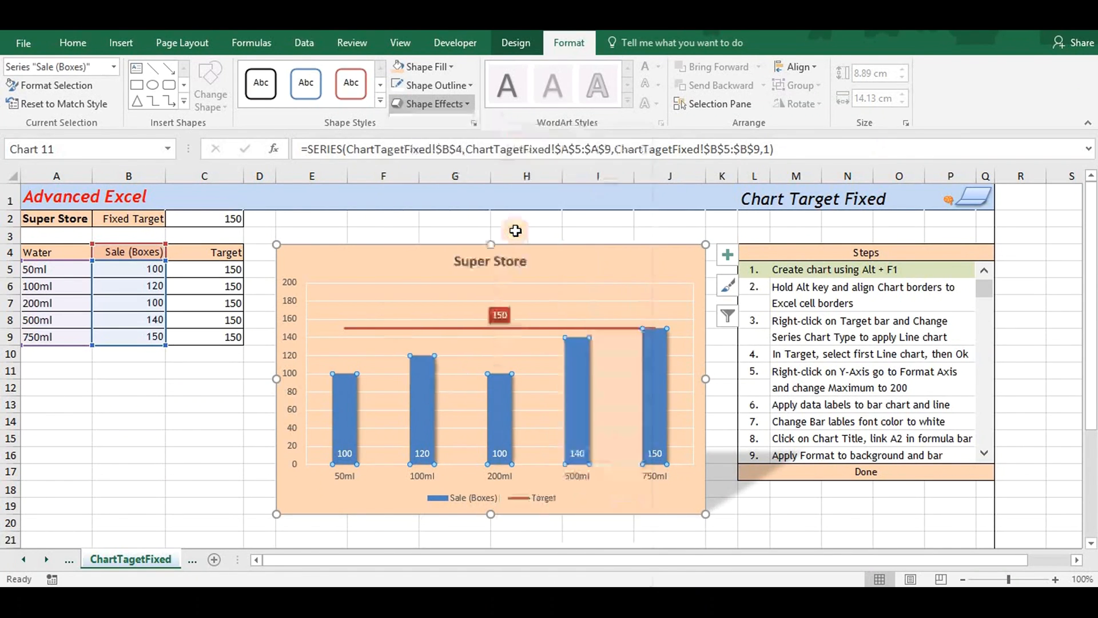
# - Give the Target line an Outer shadow cast toward the lower right, and leave the chart selection
pyautogui.click(432, 328)
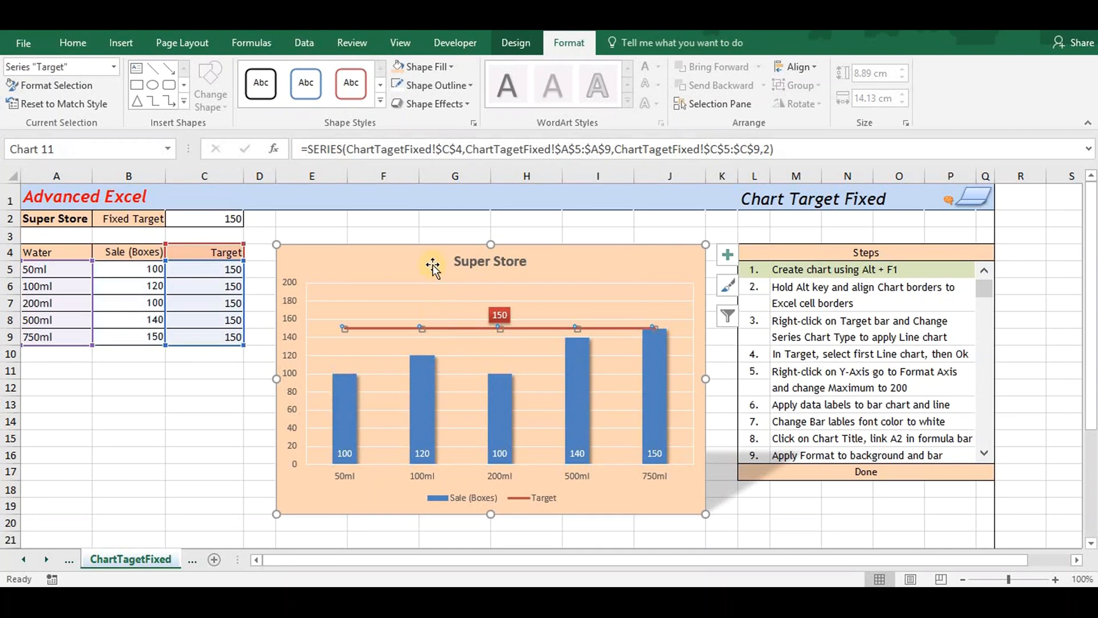
pyautogui.click(434, 104)
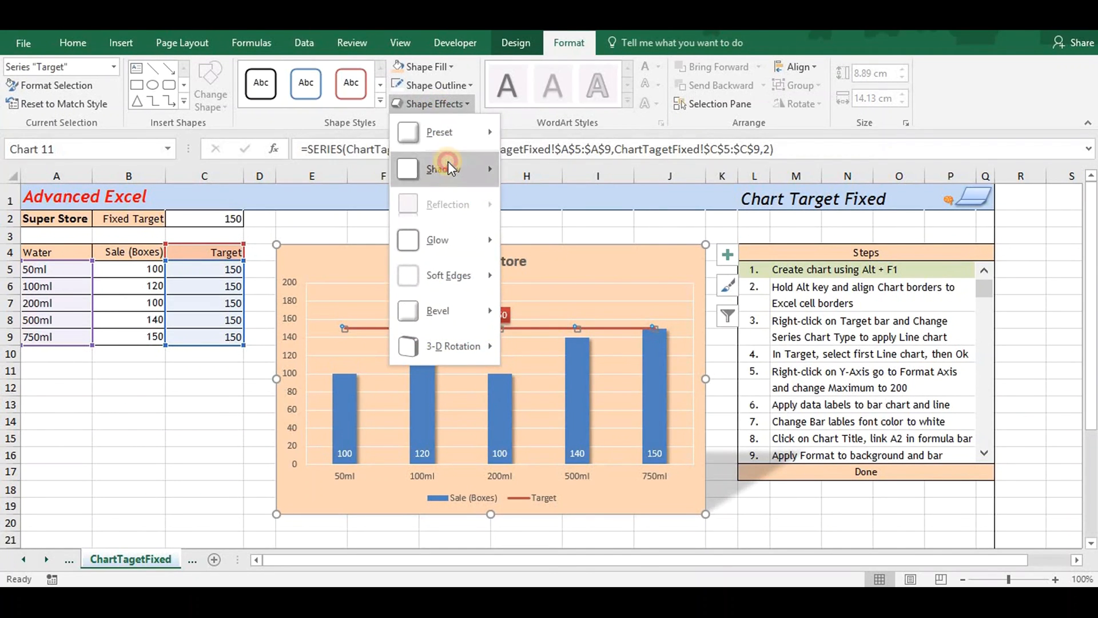
pyautogui.moveTo(448, 166)
pyautogui.click(520, 225)
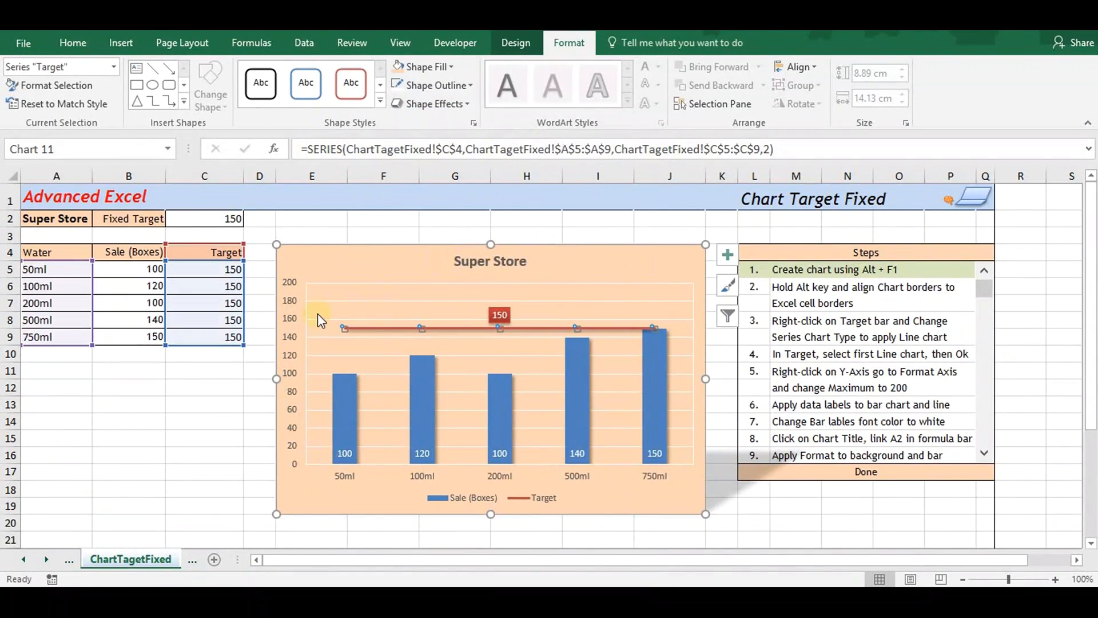
pyautogui.click(113, 374)
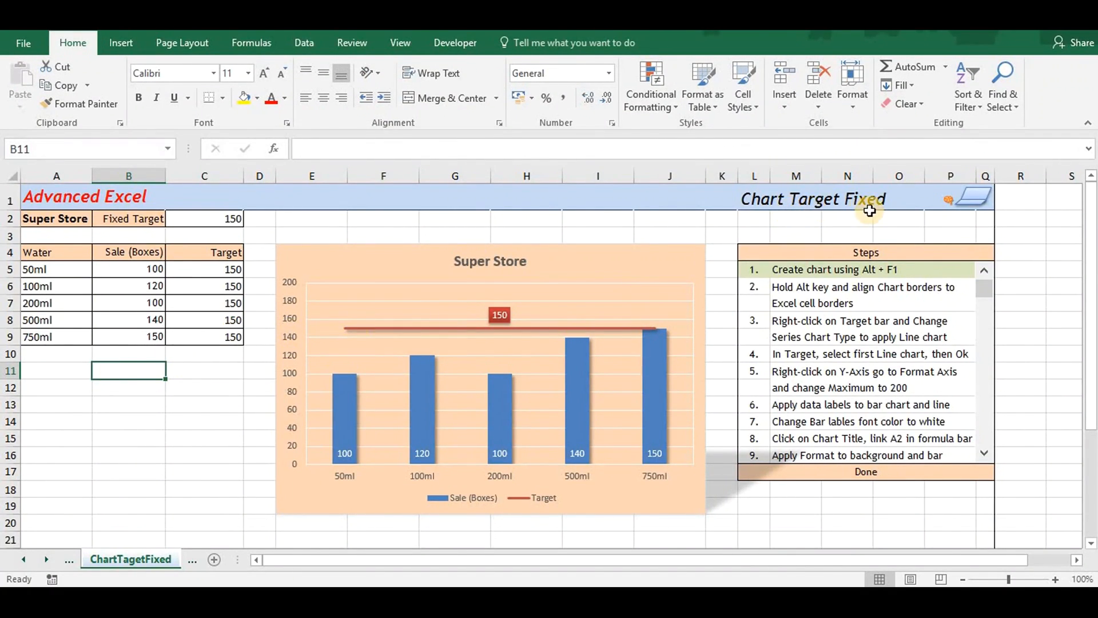
# - Set the Fixed Target in C2 to 160
pyautogui.click(222, 219)
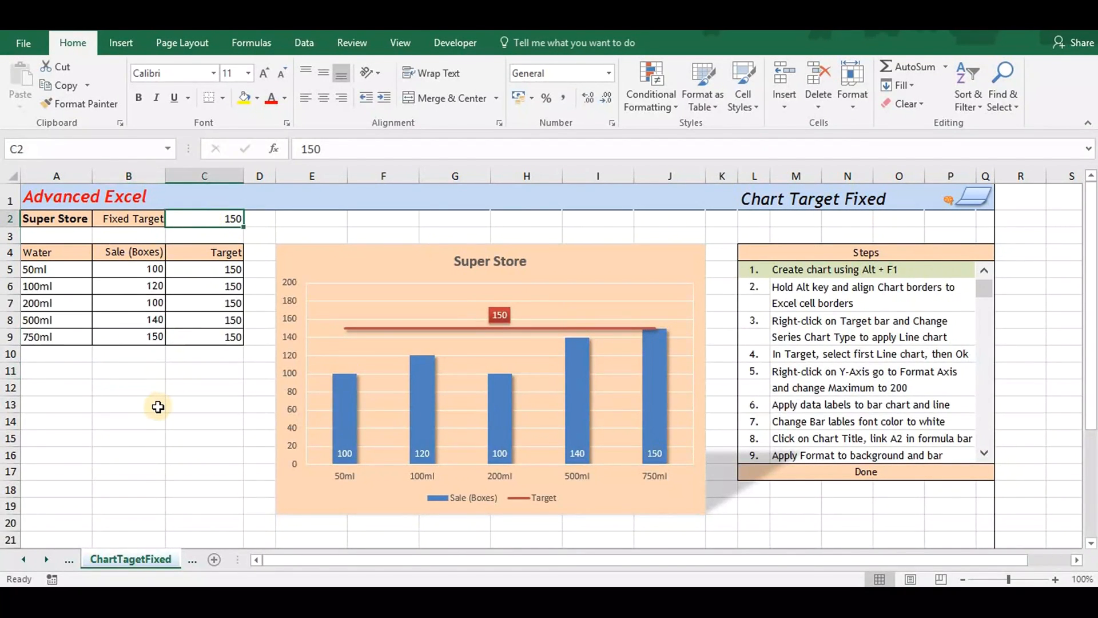
pyautogui.write('160')
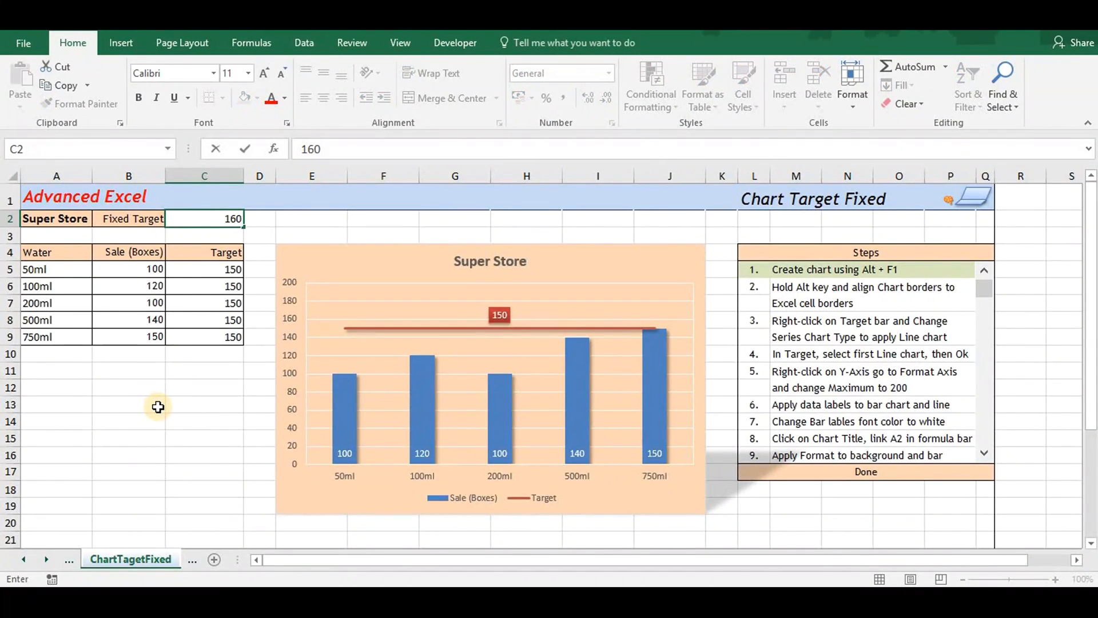
pyautogui.press('Return')
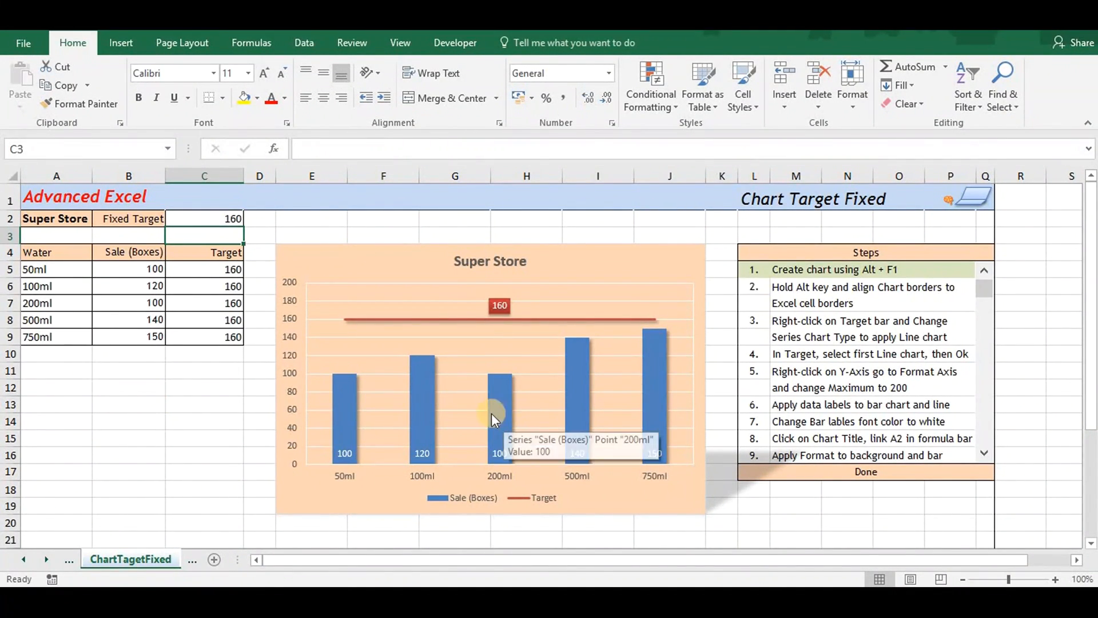
# - Set the Sale (Boxes) values to 120 for 200ml in B7 and 170 for 750ml in B9
pyautogui.click(137, 303)
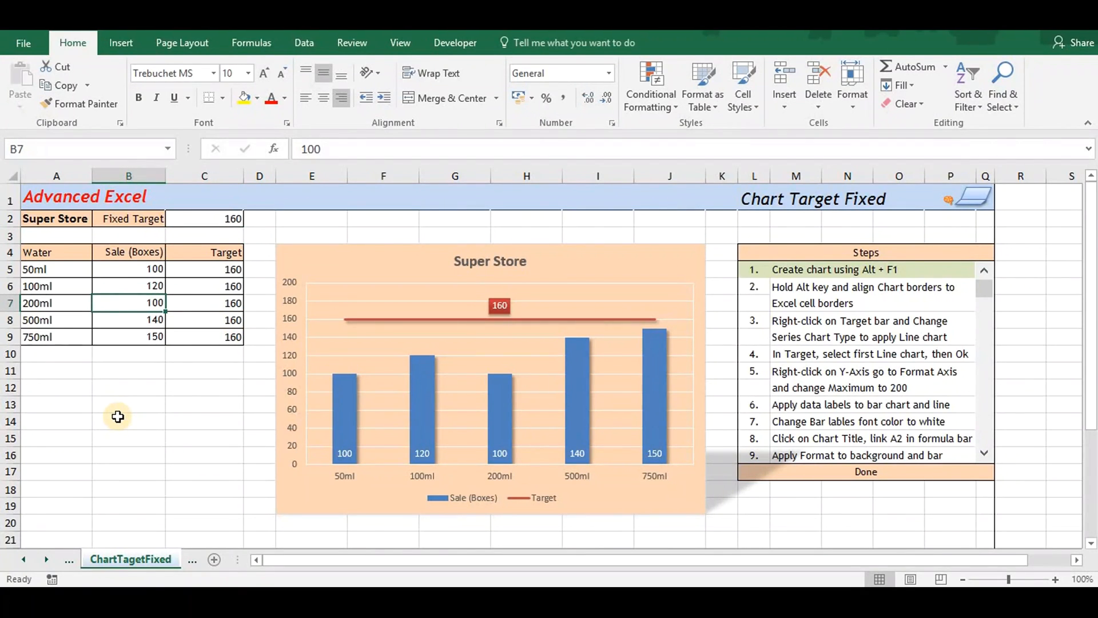
pyautogui.write('120')
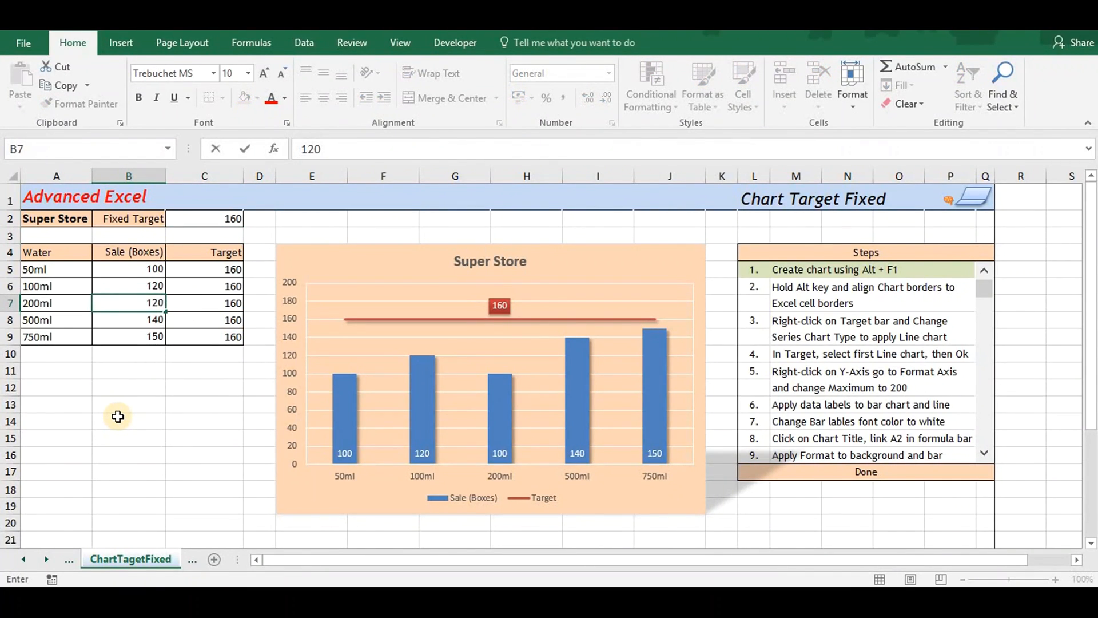
pyautogui.press('Return')
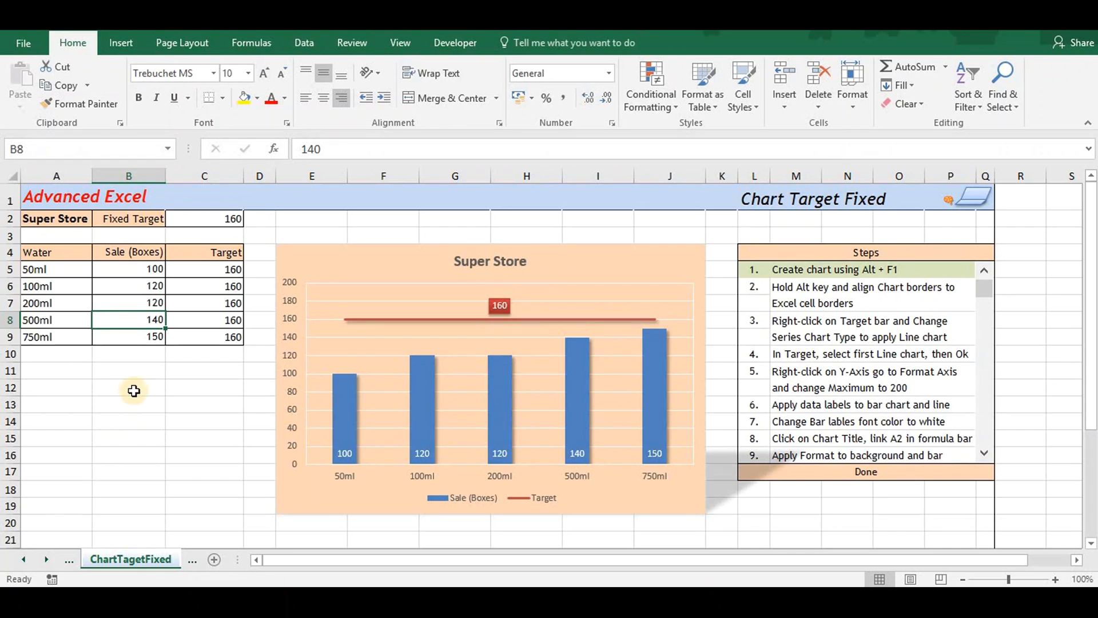
pyautogui.click(135, 336)
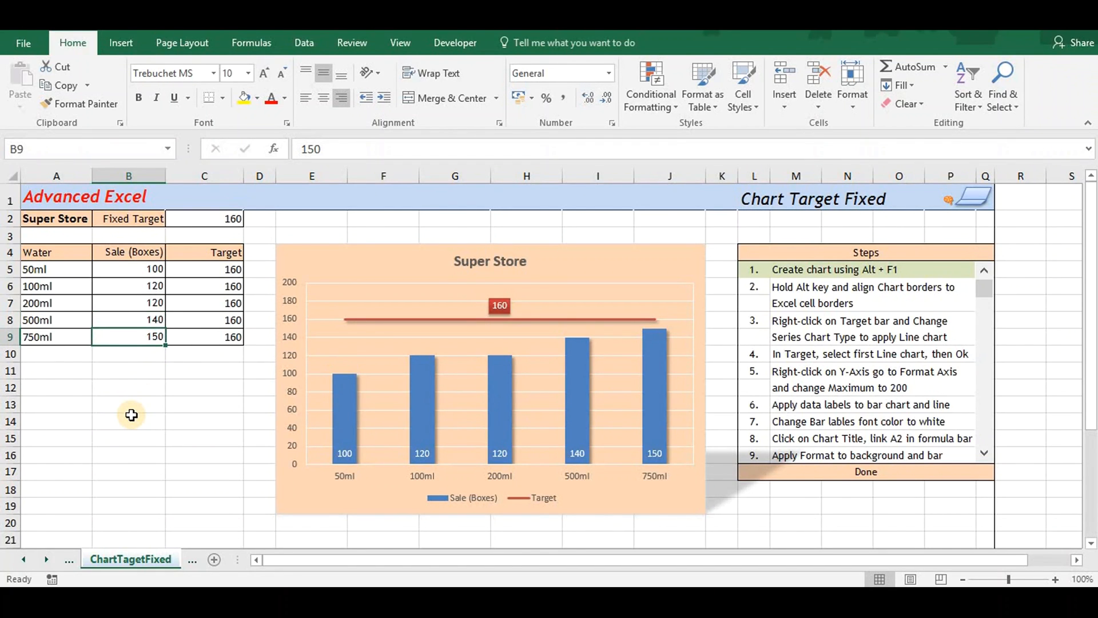
pyautogui.write('170')
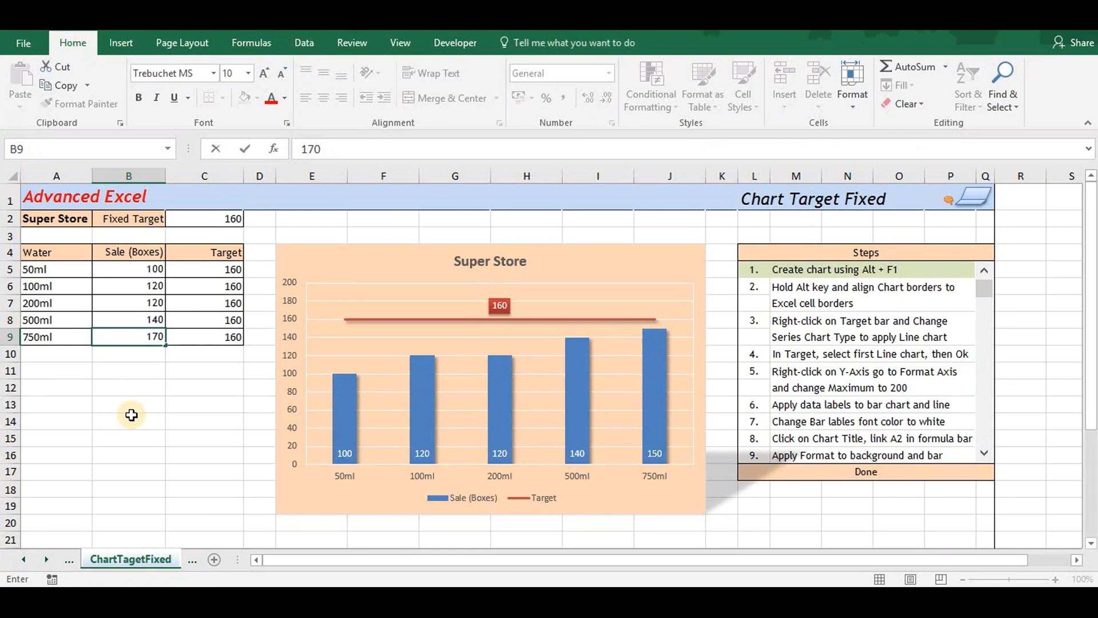
pyautogui.press('Return')
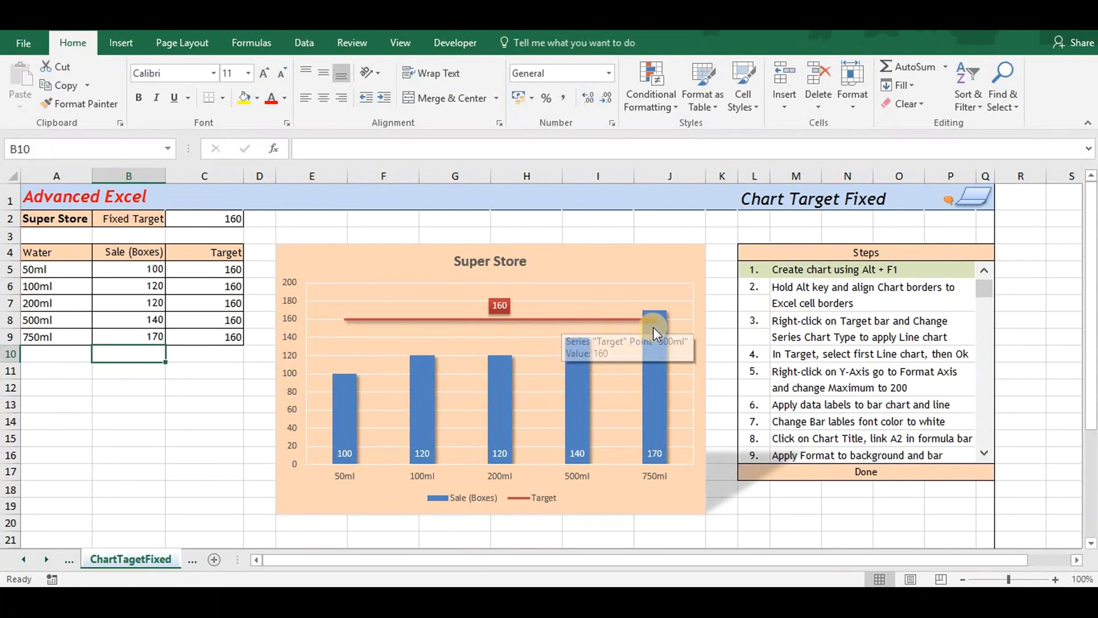
pyautogui.moveTo(659, 331)
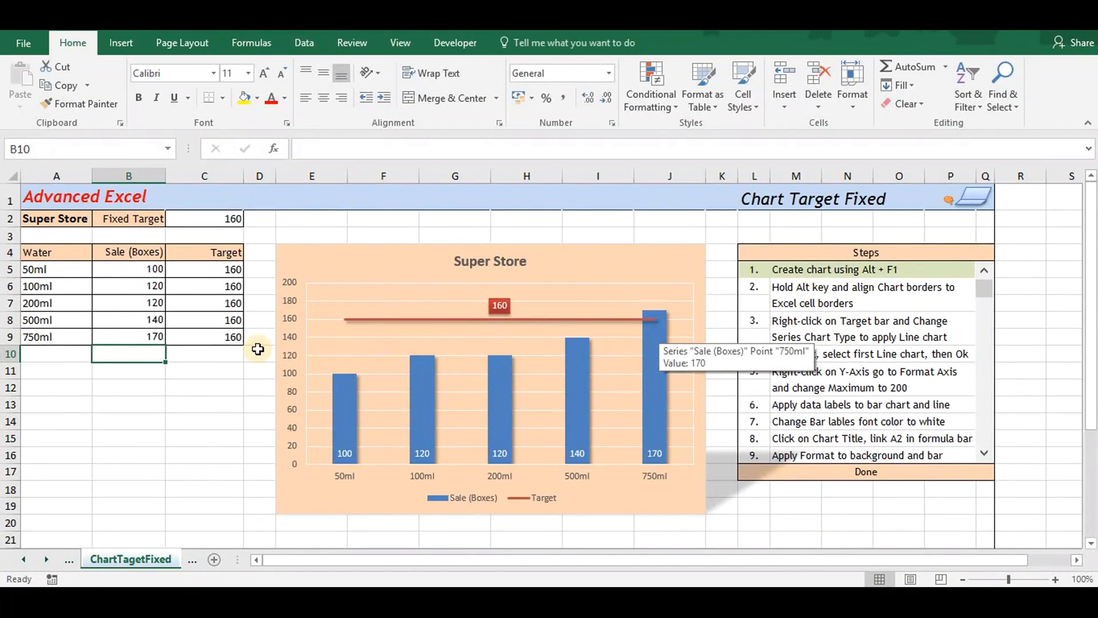
pyautogui.click(62, 254)
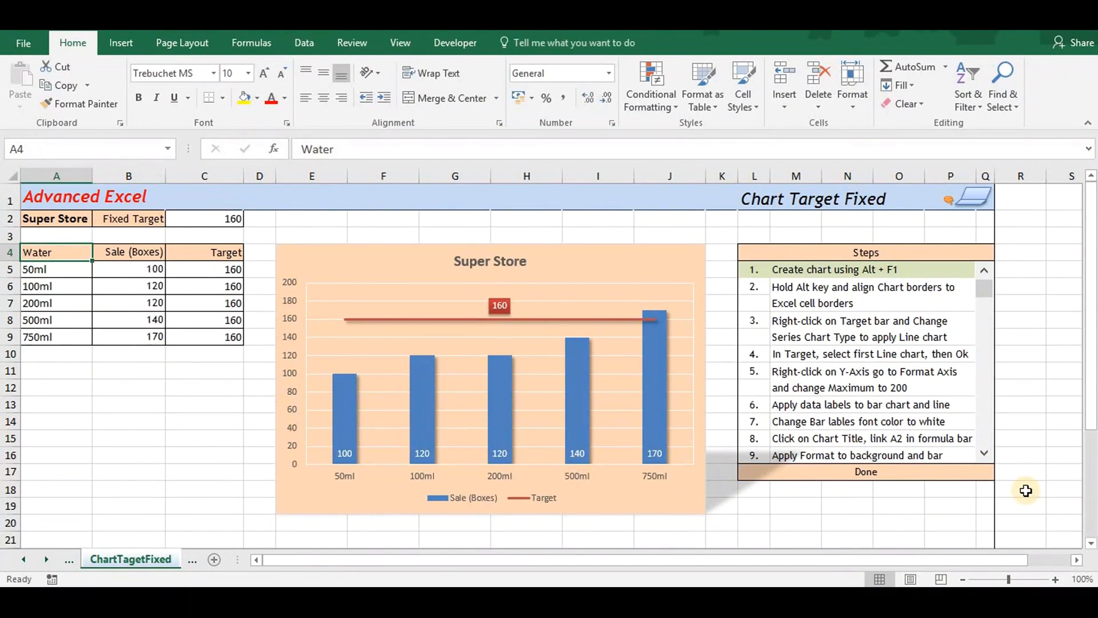
# - Review the chart-building instructions in the Steps list one by one, from step 2 through step 9
pyautogui.click(984, 455)
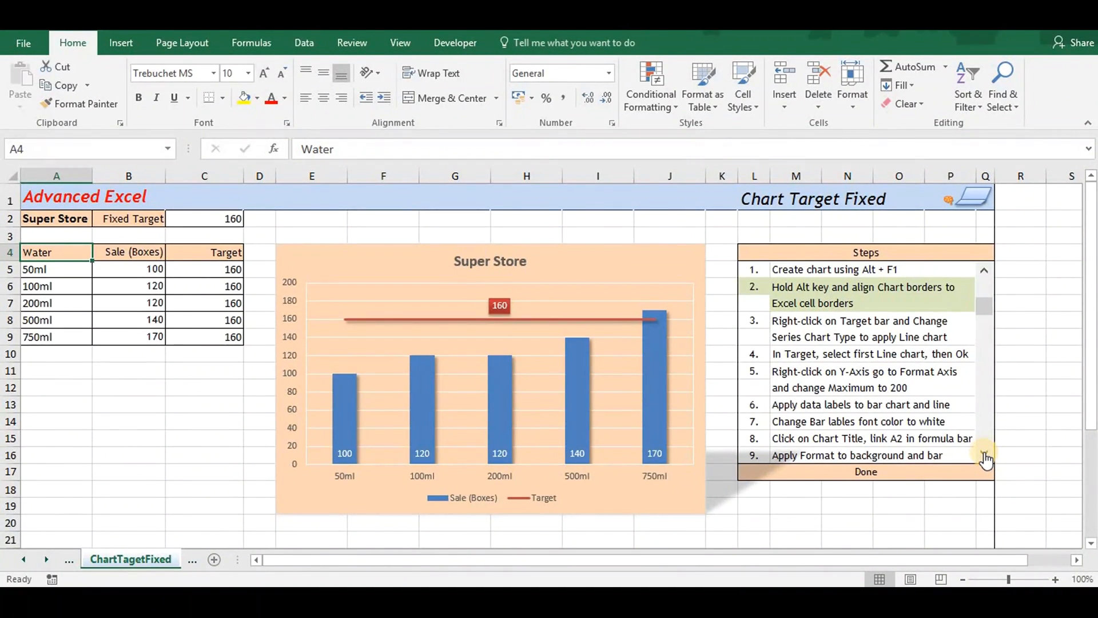
pyautogui.click(984, 455)
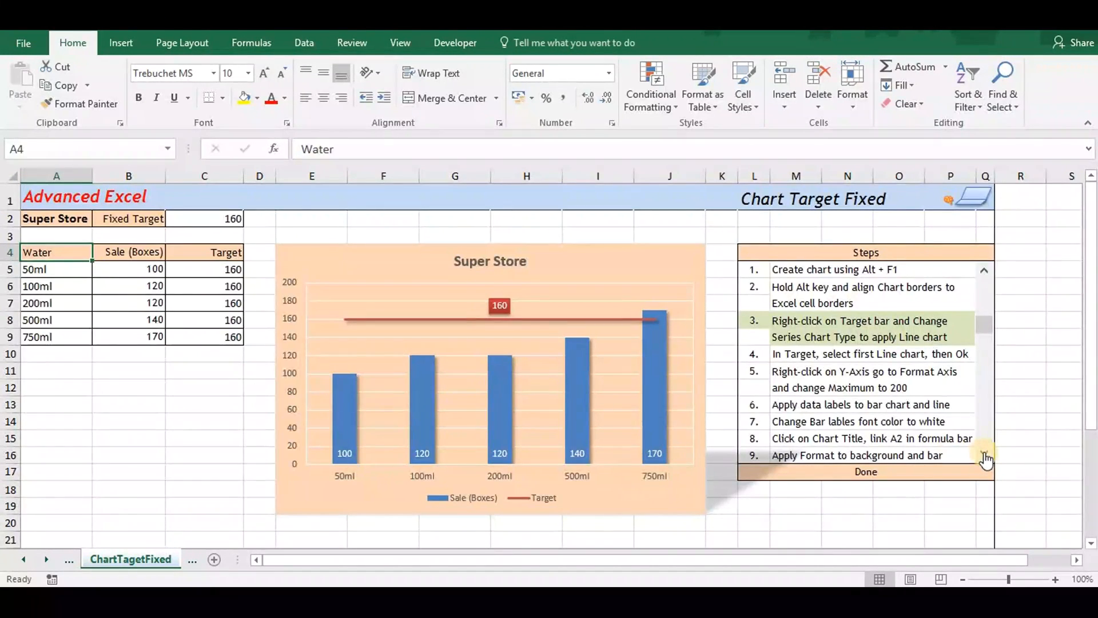
pyautogui.click(984, 455)
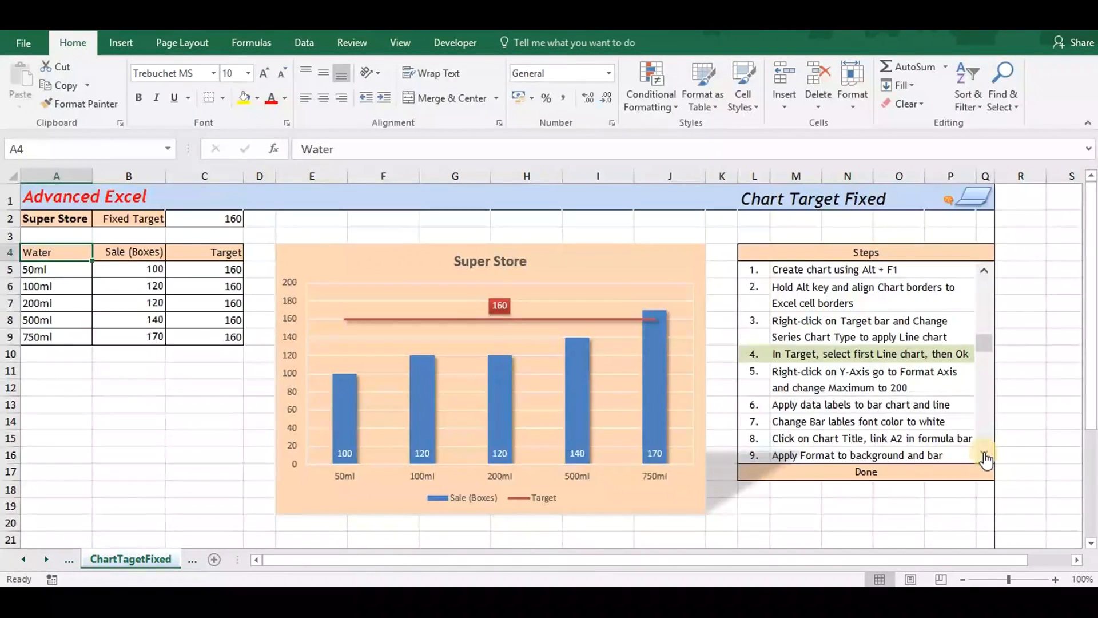
pyautogui.click(984, 455)
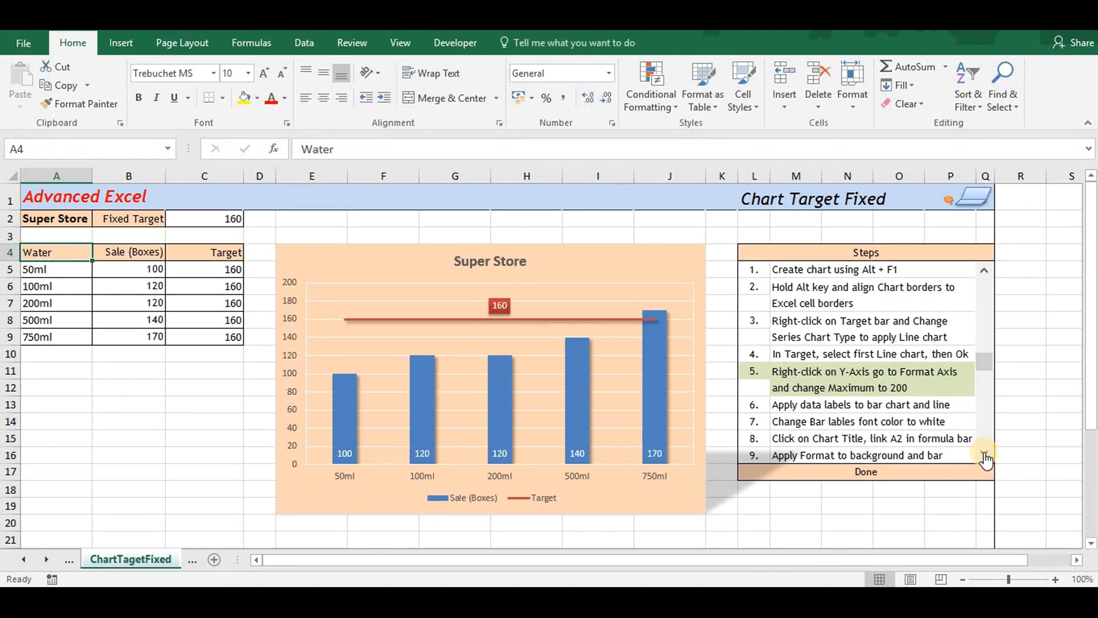
pyautogui.click(984, 454)
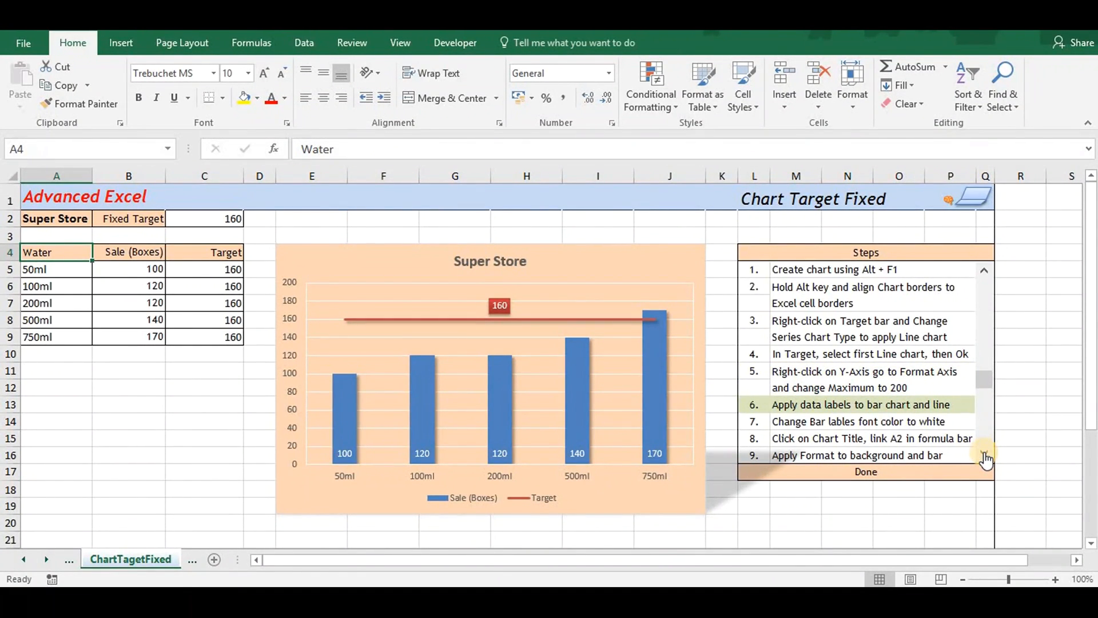
pyautogui.click(984, 455)
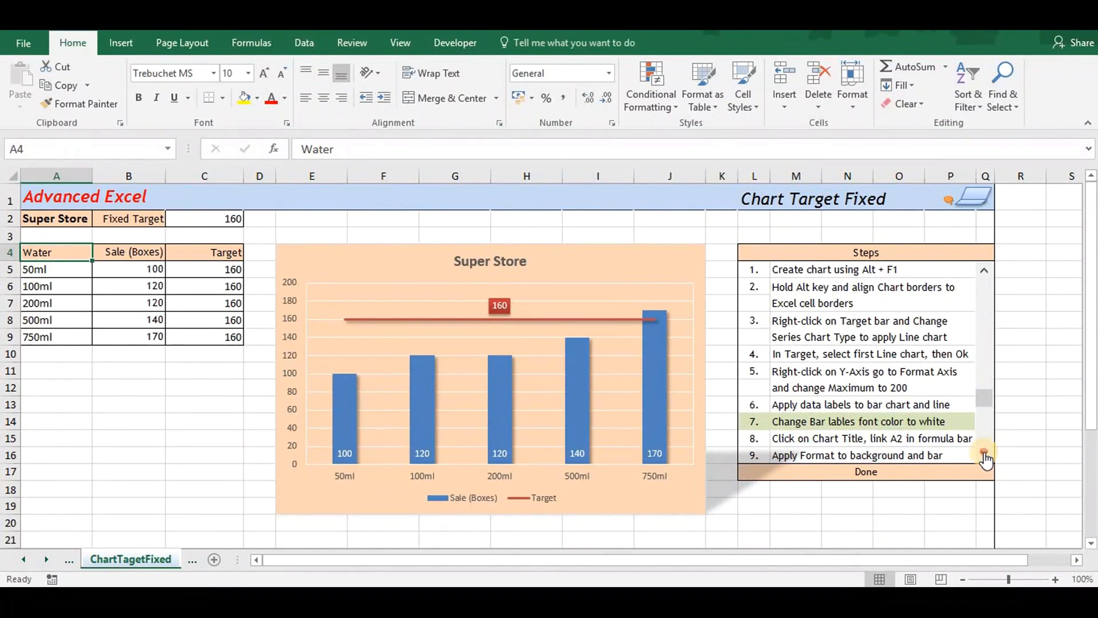
pyautogui.click(984, 454)
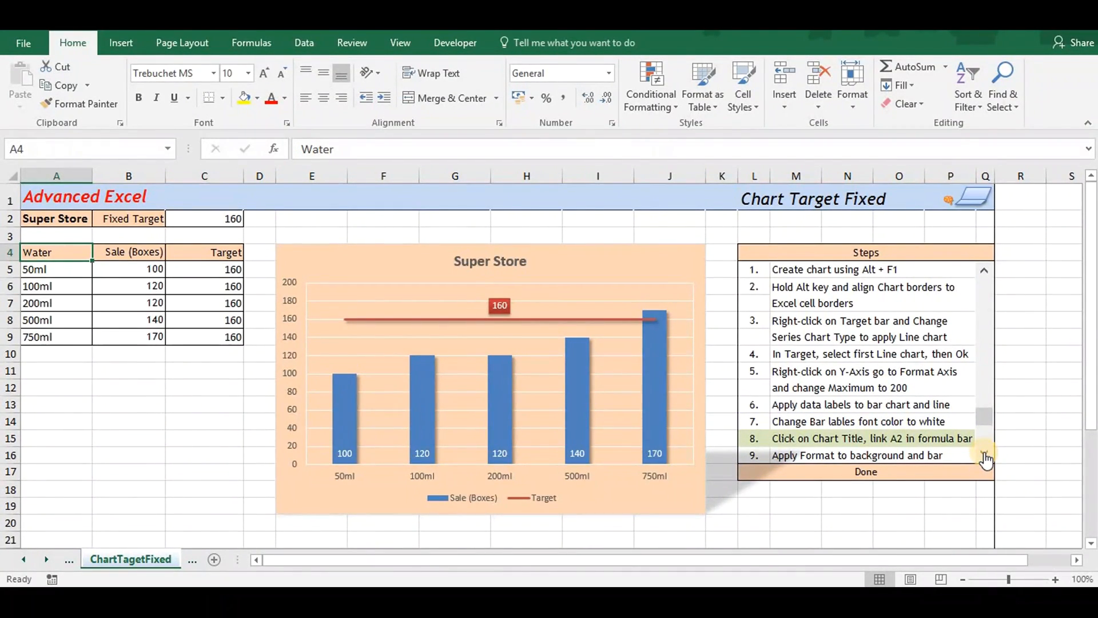
pyautogui.click(984, 454)
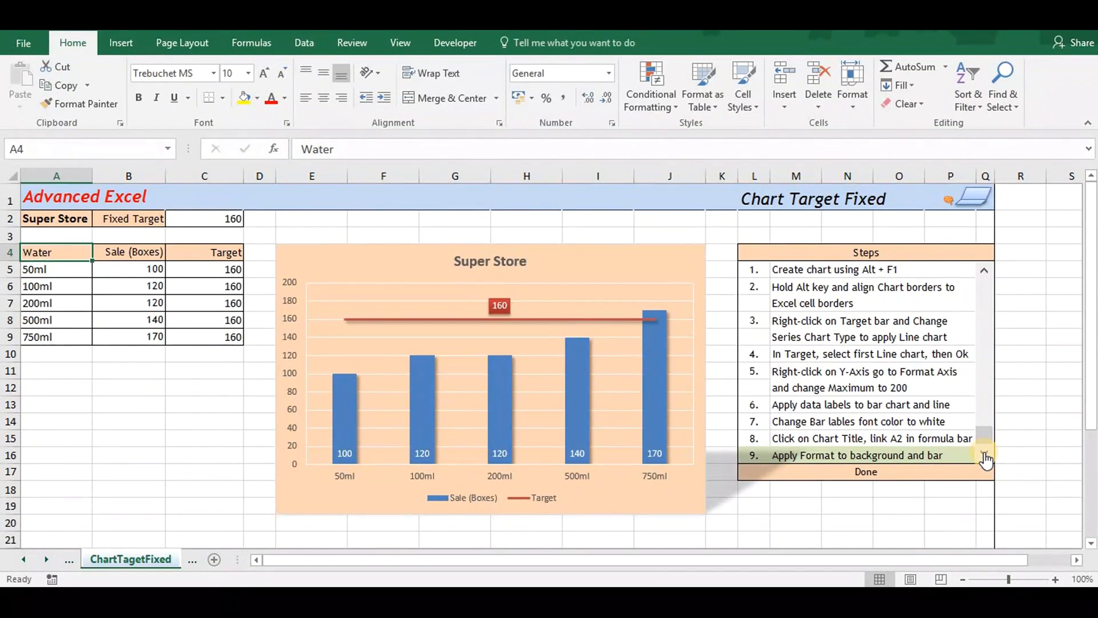
pyautogui.moveTo(660, 399)
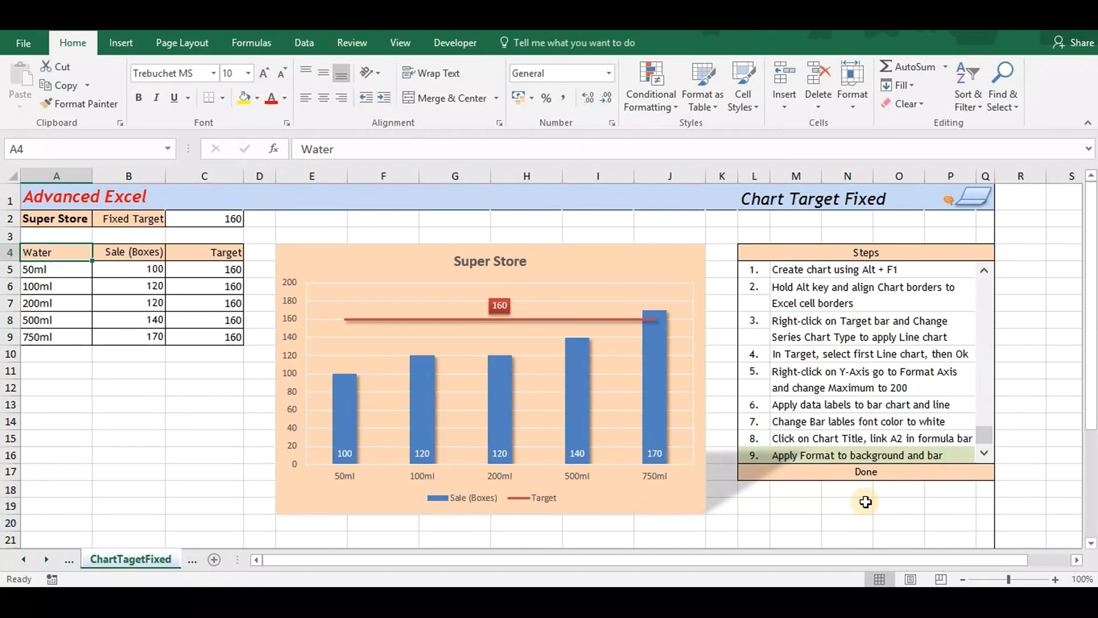
pyautogui.click(757, 488)
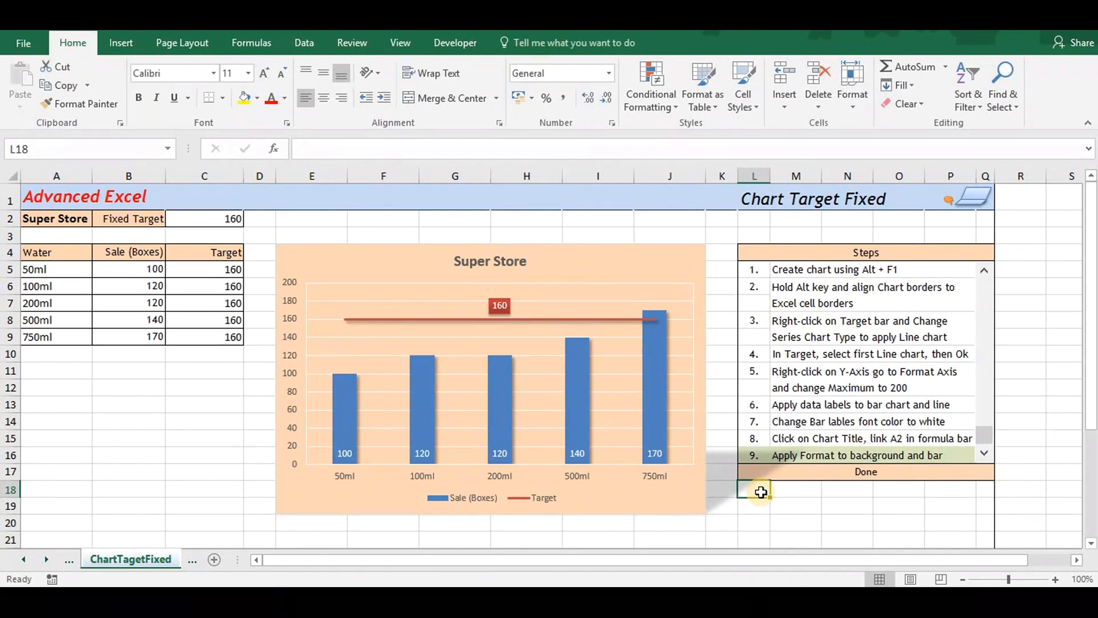